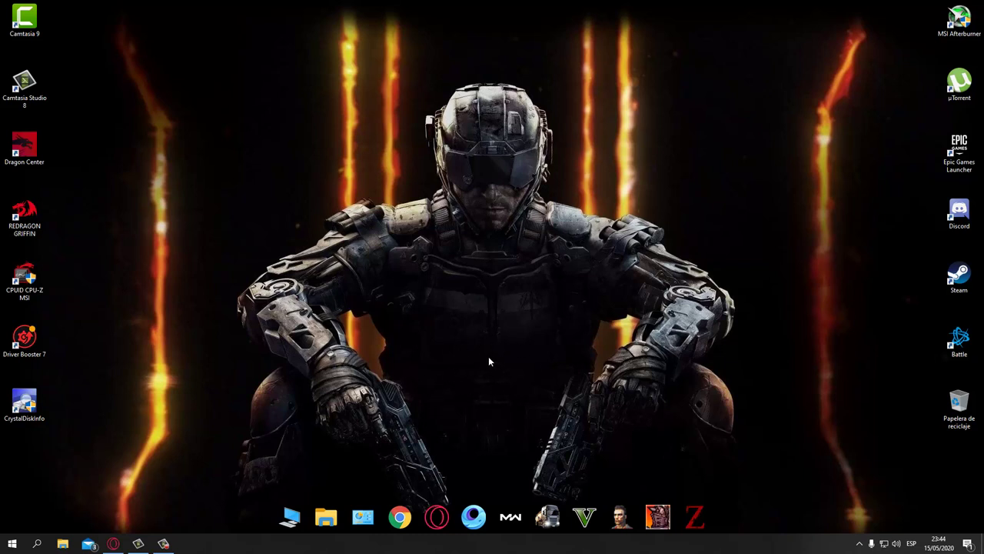
Launch Rakion Chaos Force to view its launcher window, and close it without starting the game
left_click(659, 505)
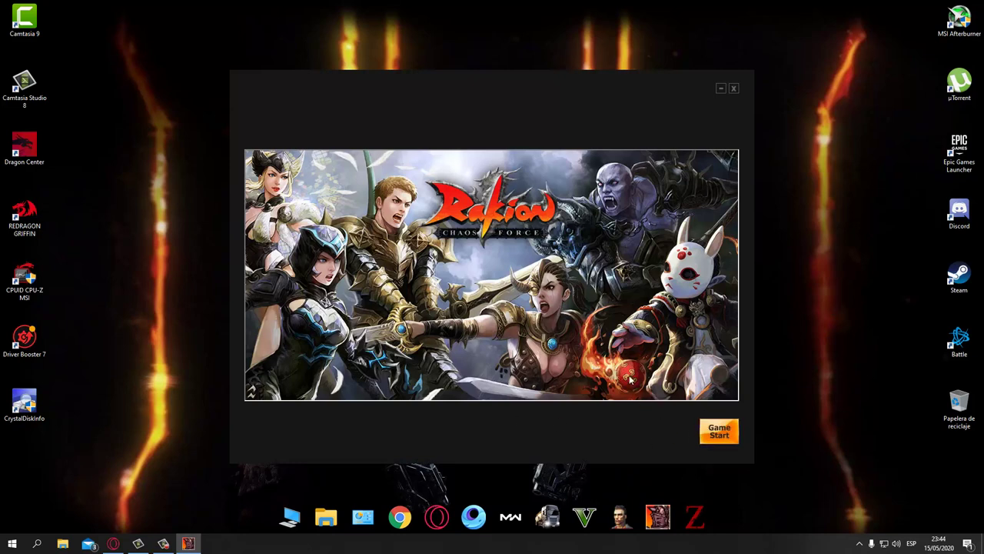
left_click(734, 89)
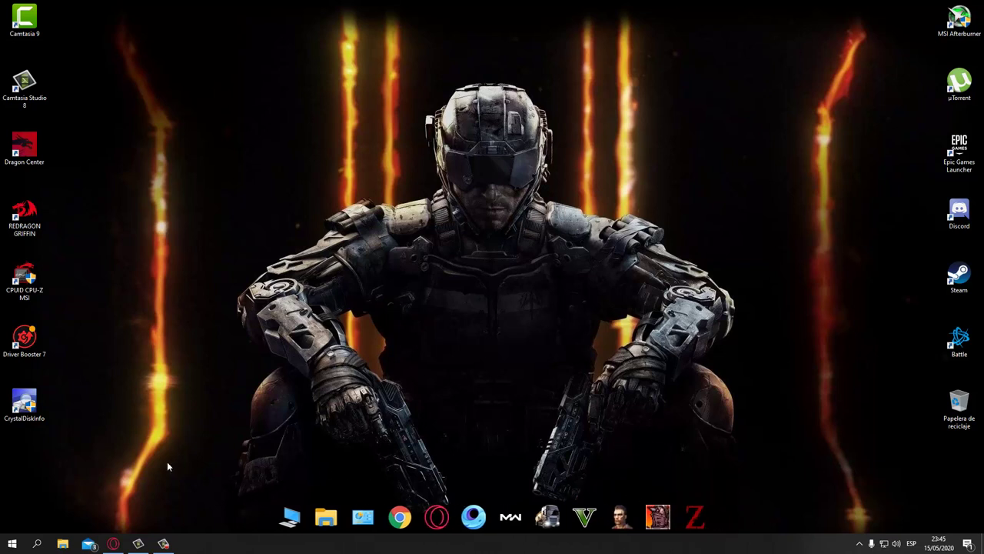
Switch to Opera, review the client, torrent and DirectX options on the Rakion Game Download page, and minimize the browser
left_click(113, 544)
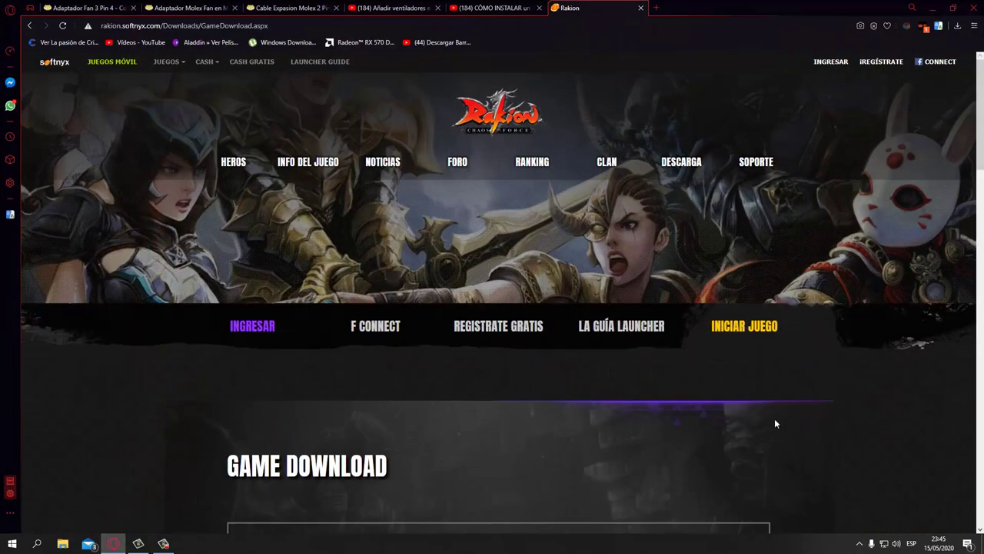
mouse_move(461, 168)
scroll(479, 422, "down", 4)
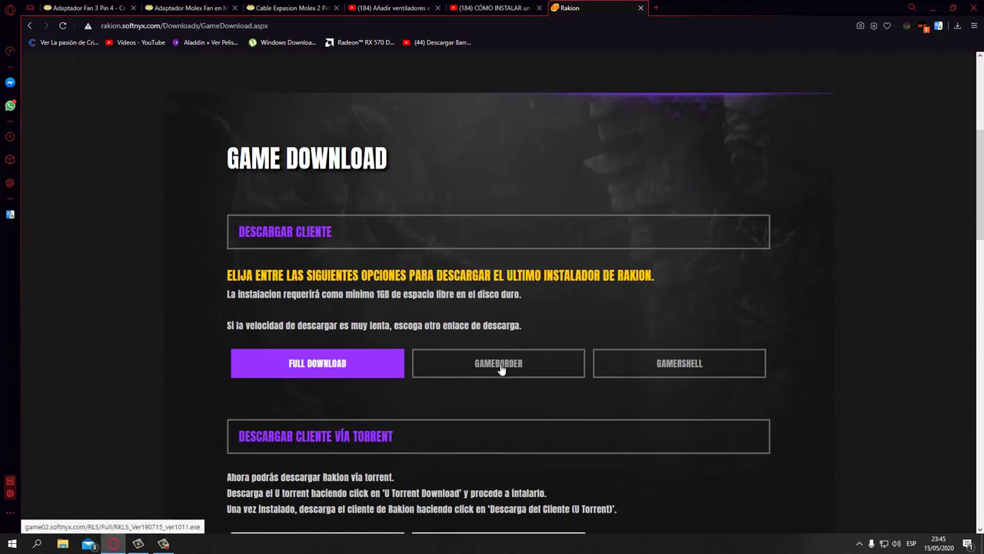
left_click(332, 368)
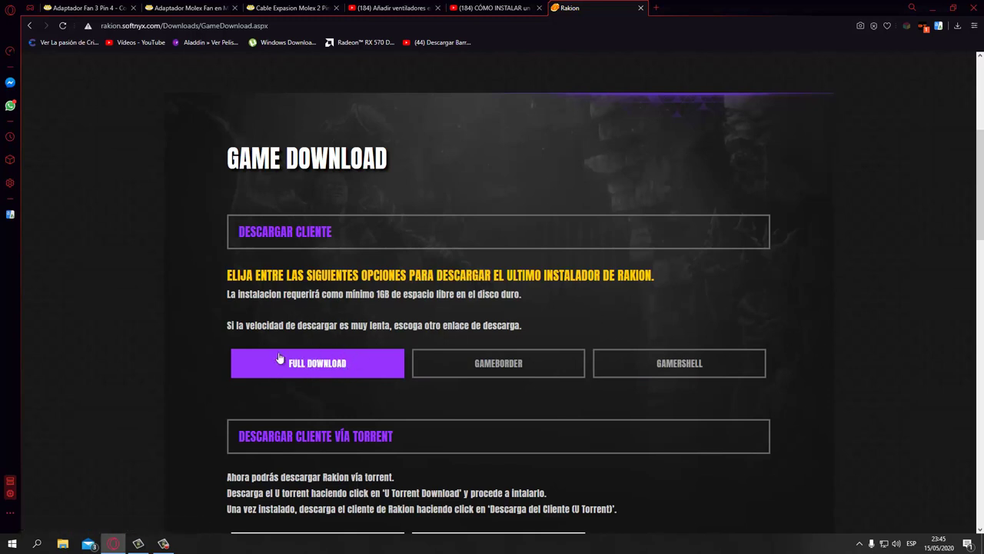
scroll(628, 340, "down", 4)
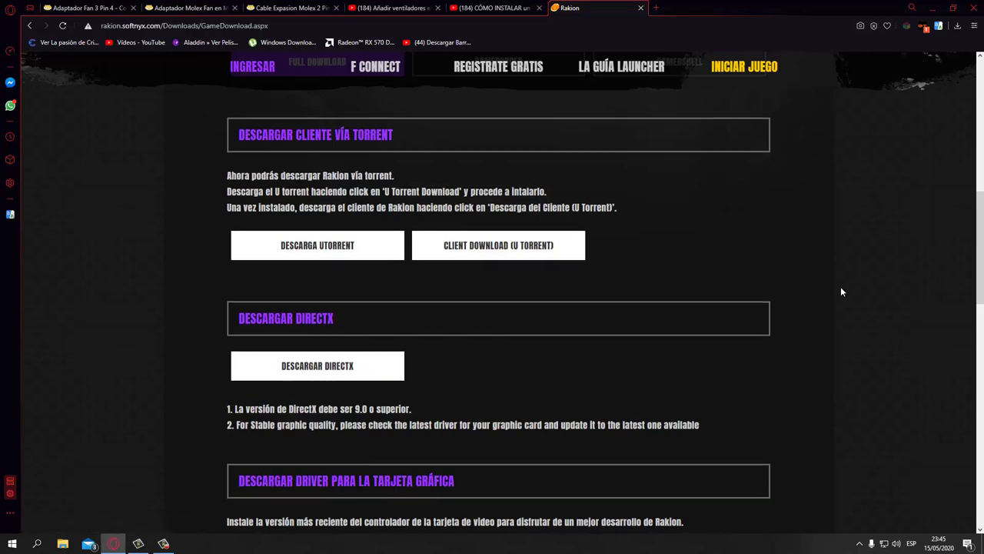
scroll(841, 286, "up", 6)
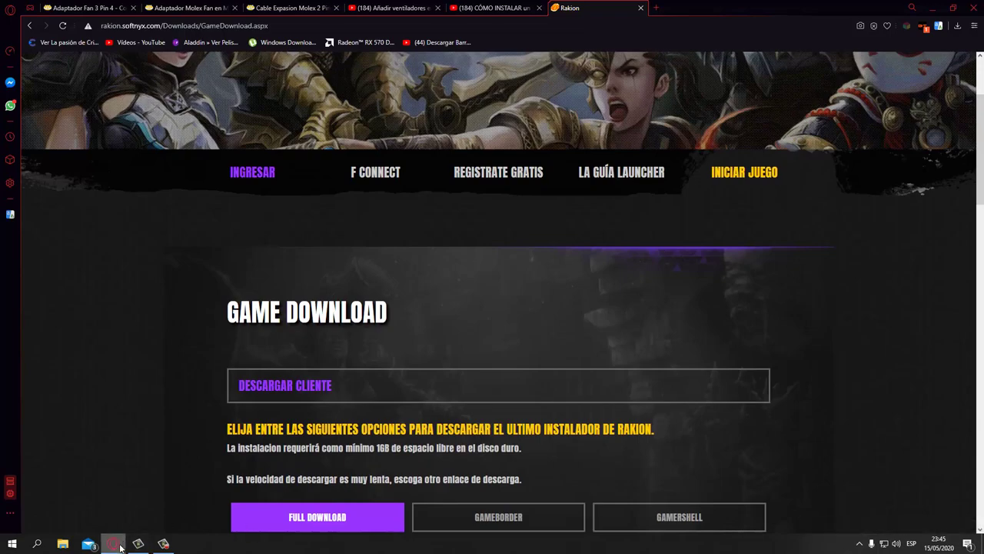
left_click(113, 543)
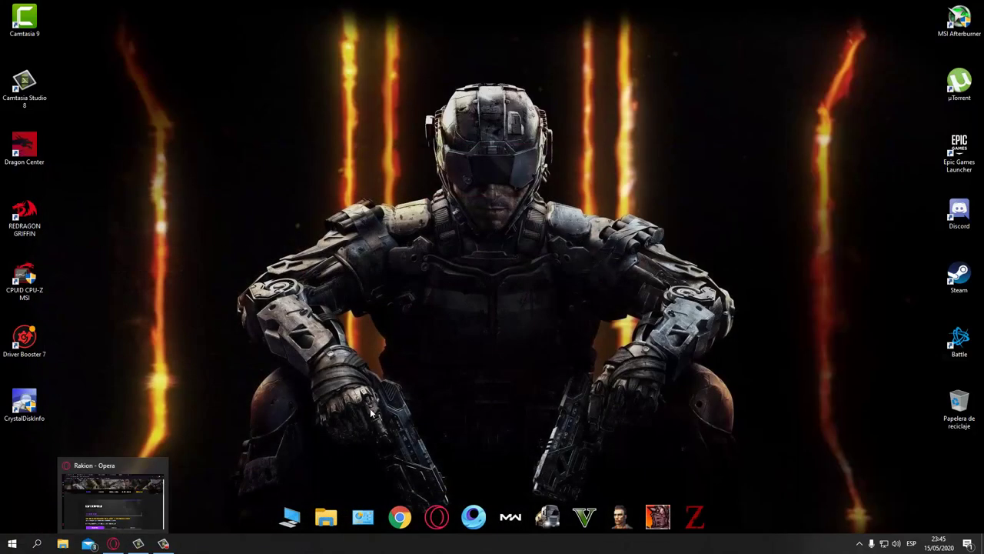
Open File Explorer, view the Descargas folder, and go to the Disco local (C:) drive
left_click(62, 543)
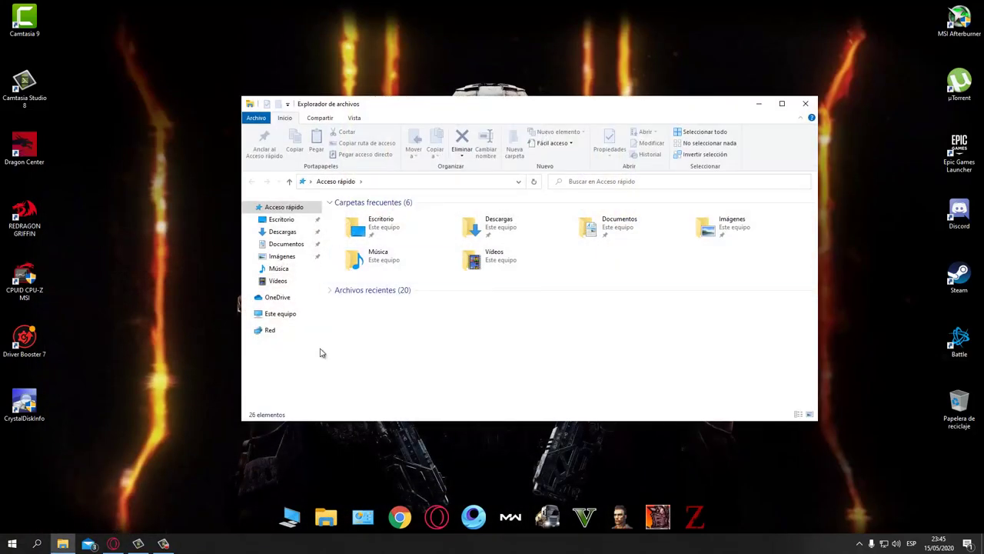
left_click(283, 232)
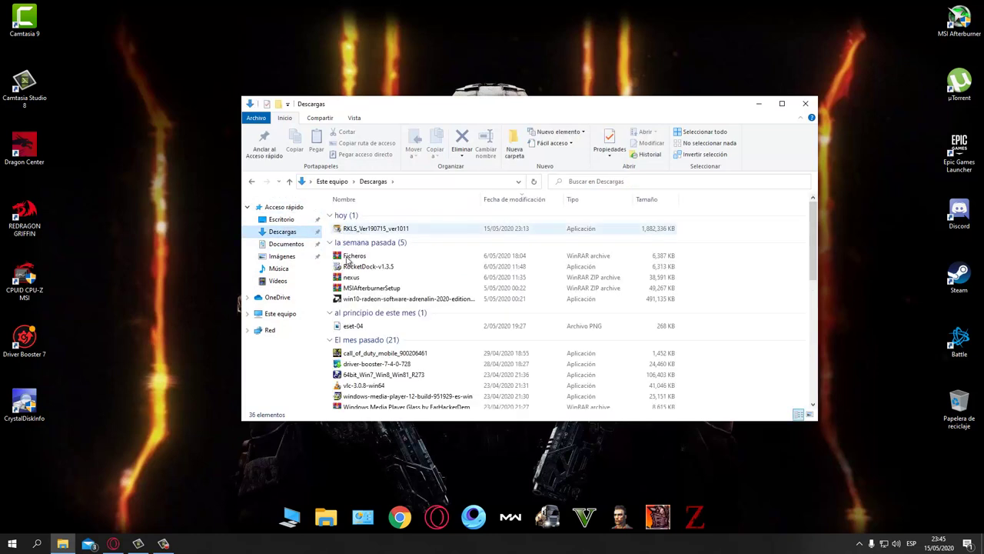
left_click(280, 313)
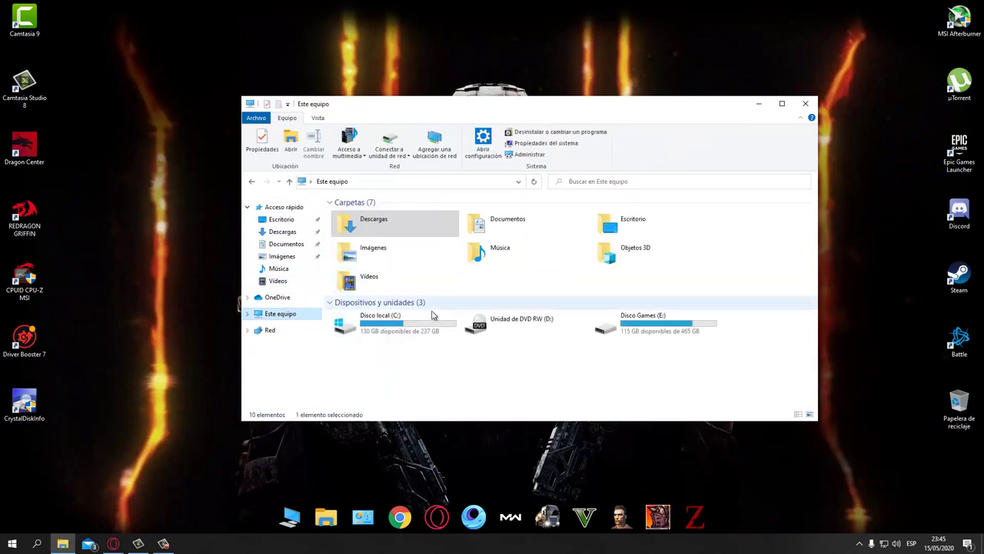
double_click(385, 319)
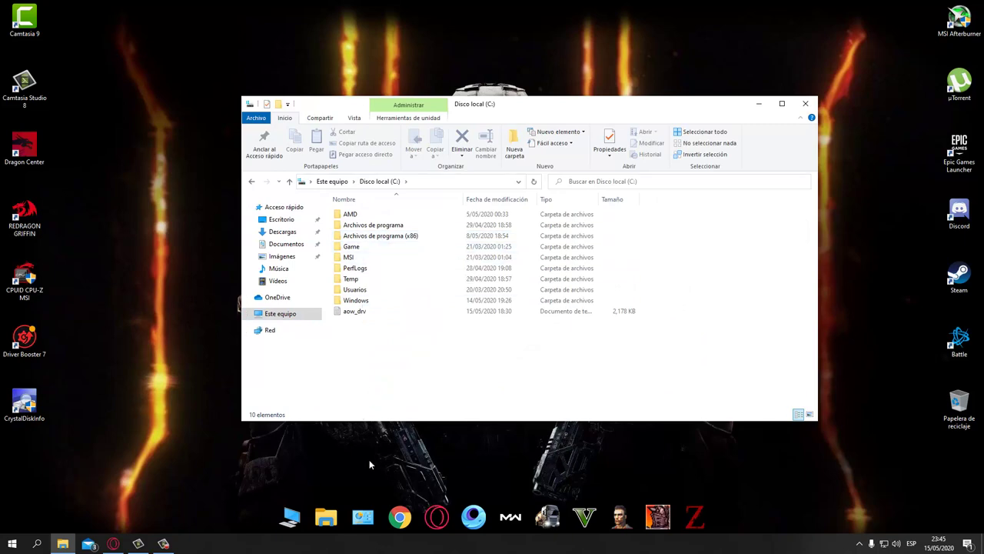
Look through the installed programs in Programas y características for Rakion Chaos Force, and close the list
left_click(362, 513)
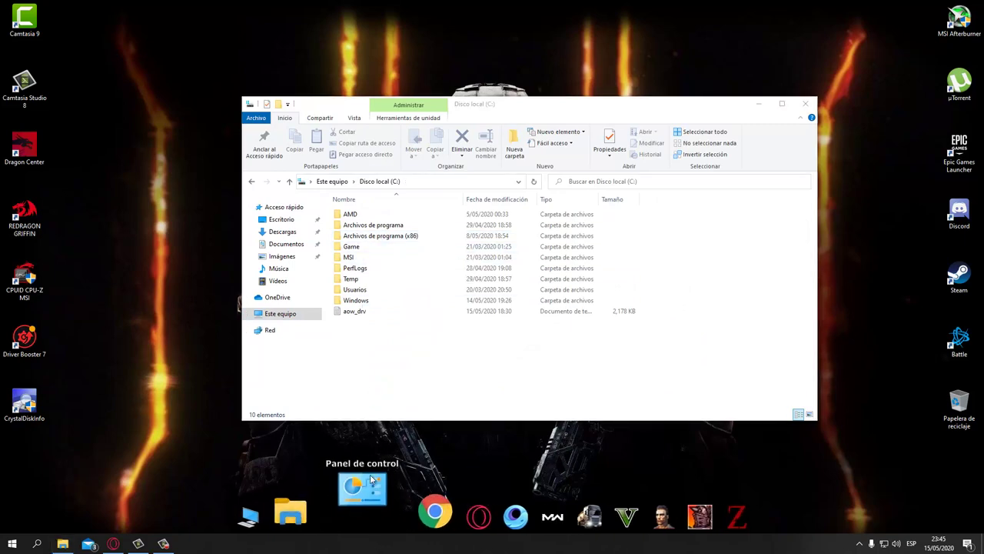
left_click(432, 309)
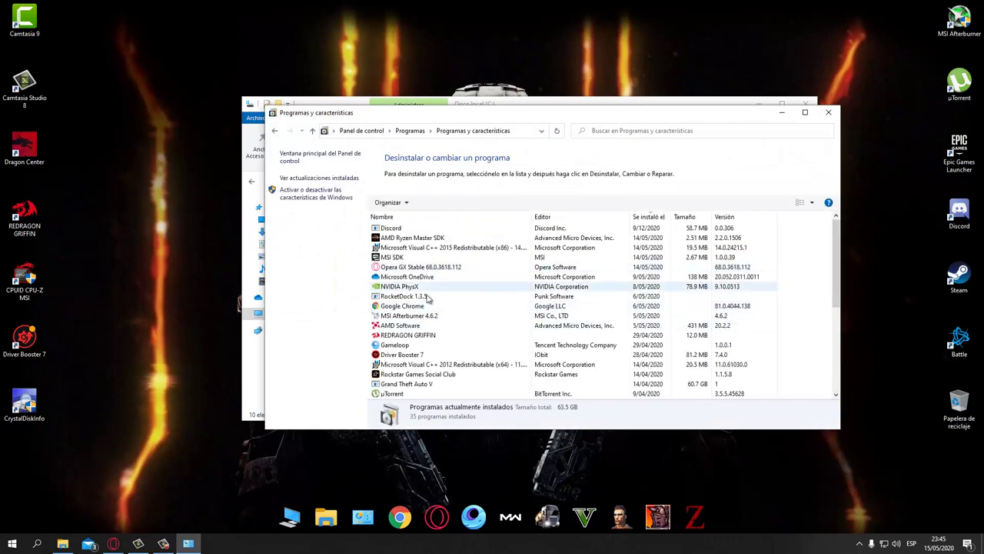
scroll(406, 307, "down", 6)
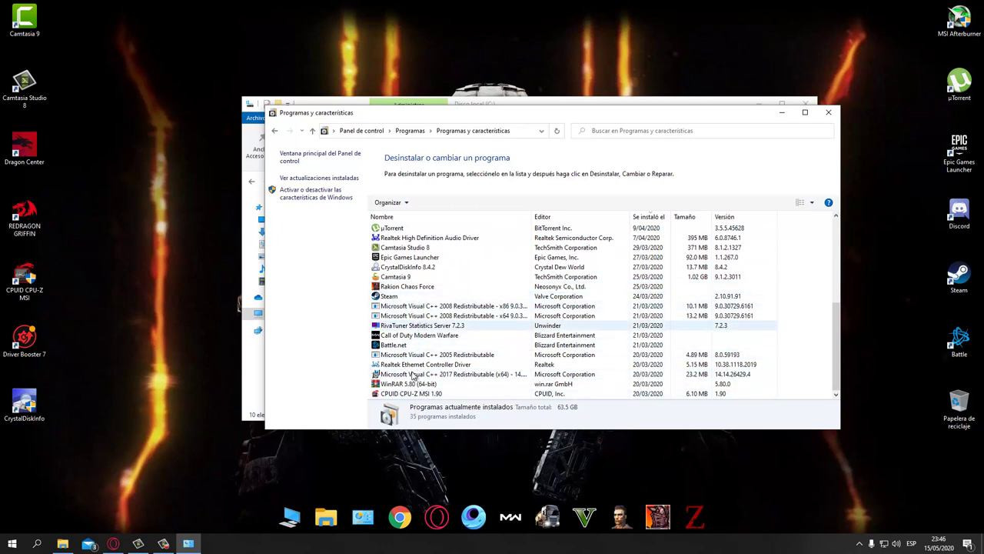
left_click(829, 115)
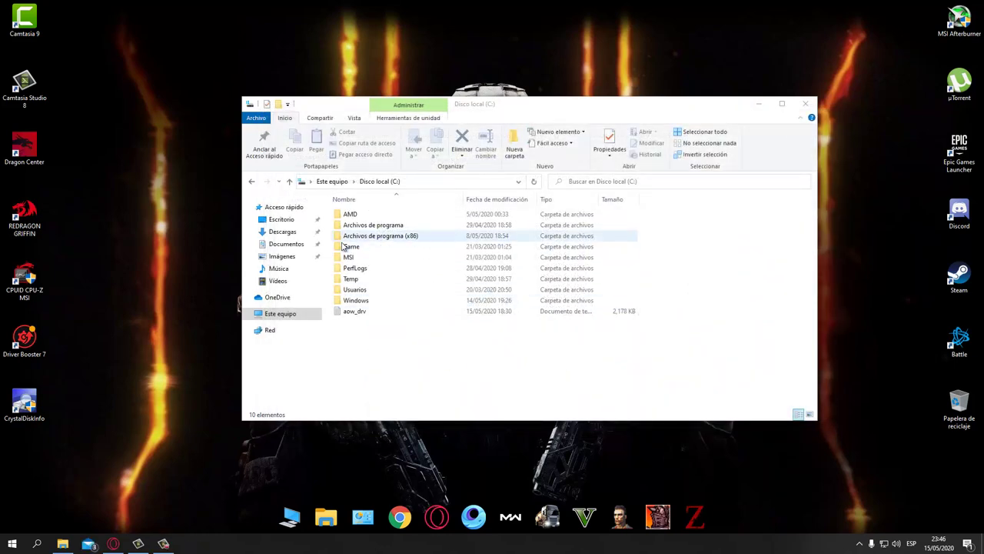
Delete the Game folder from the C: drive and close the File Explorer window
left_click(368, 249)
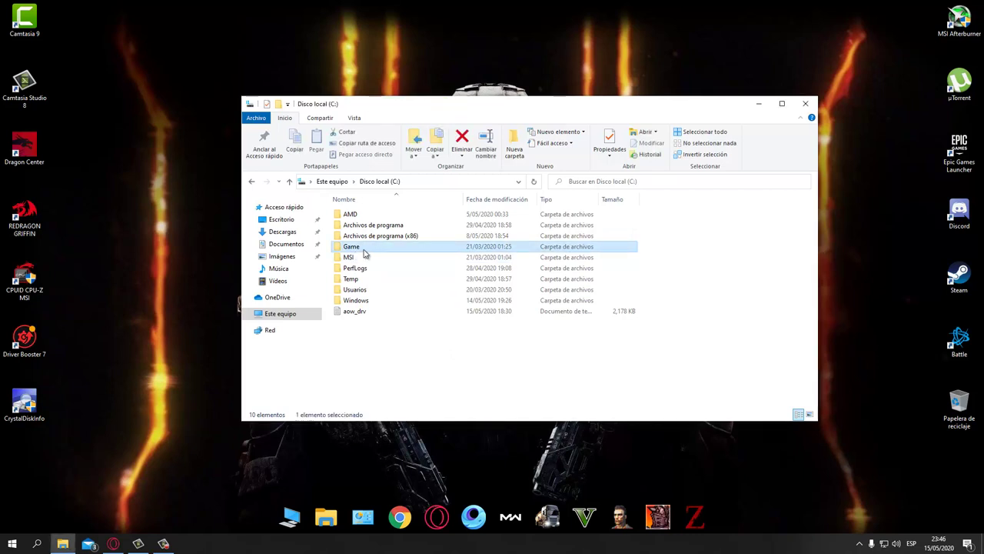
key("Delete")
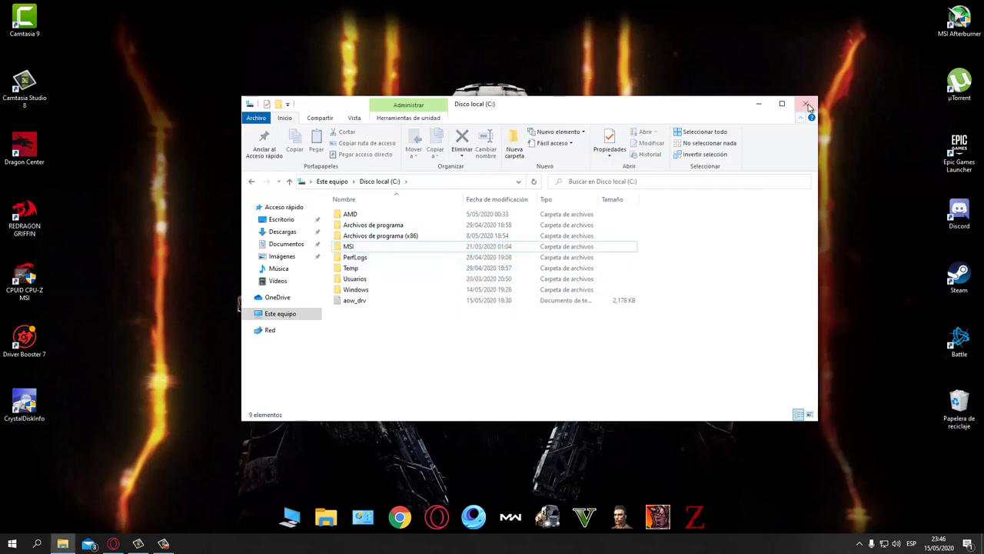
left_click(806, 103)
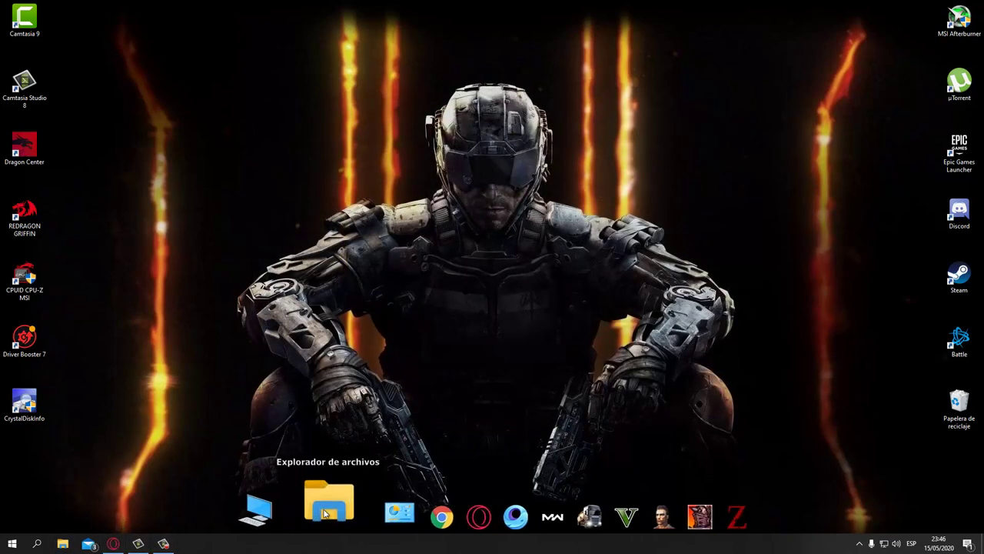
Run RKLS_Ver190715_ver1011 from the Descargas folder and extract it to C:\Game\SoftnyxGame\RakionLS
left_click(326, 513)
left_click(293, 232)
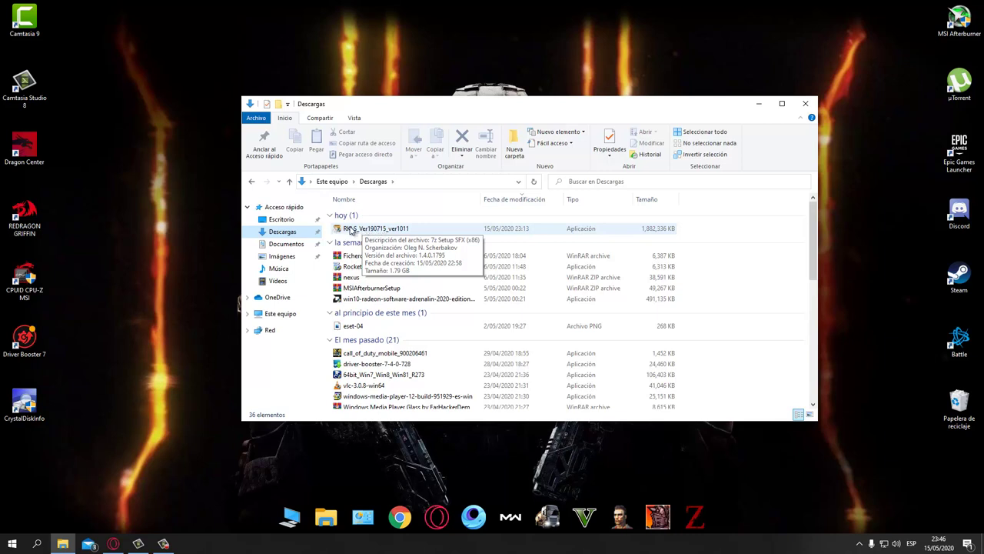
double_click(367, 228)
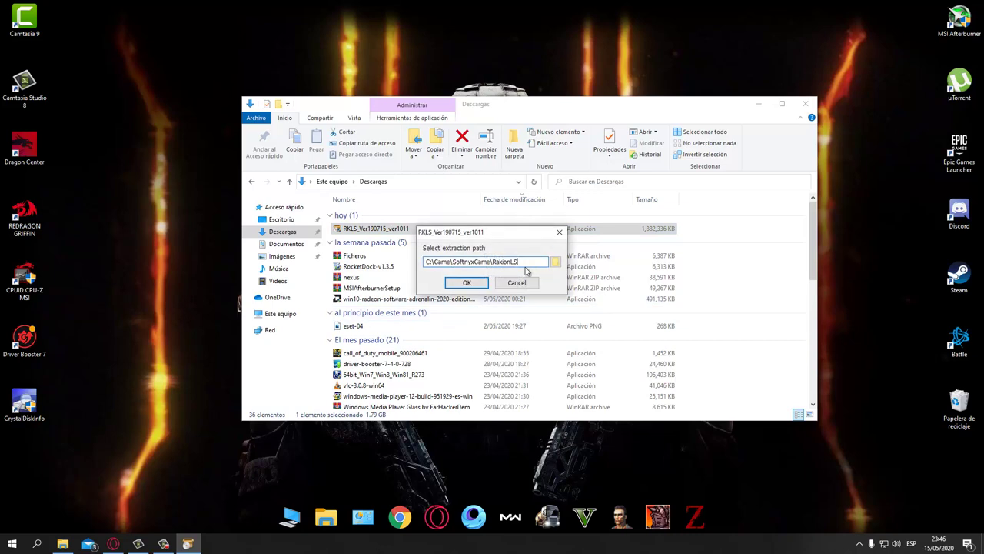
left_click(805, 103)
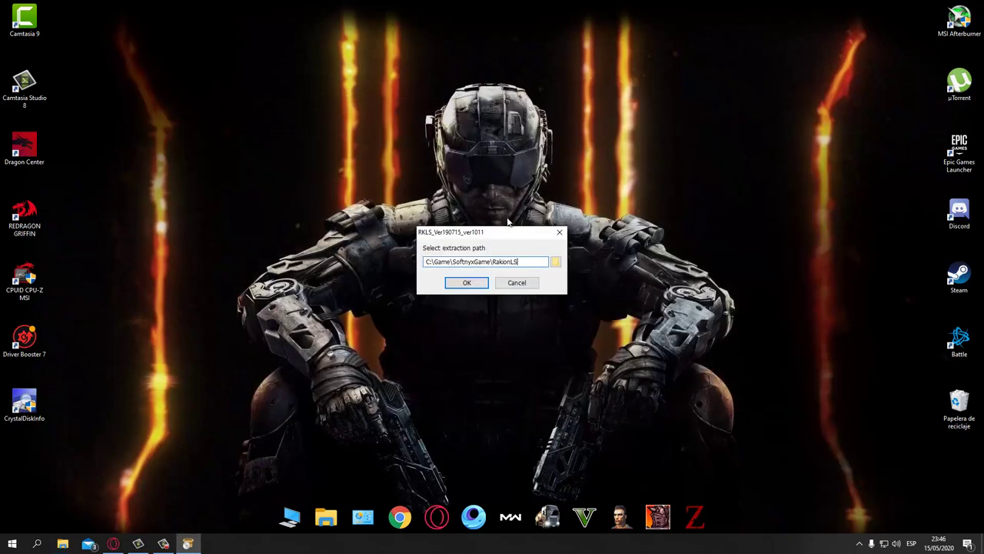
left_click_drag(510, 233, 713, 114)
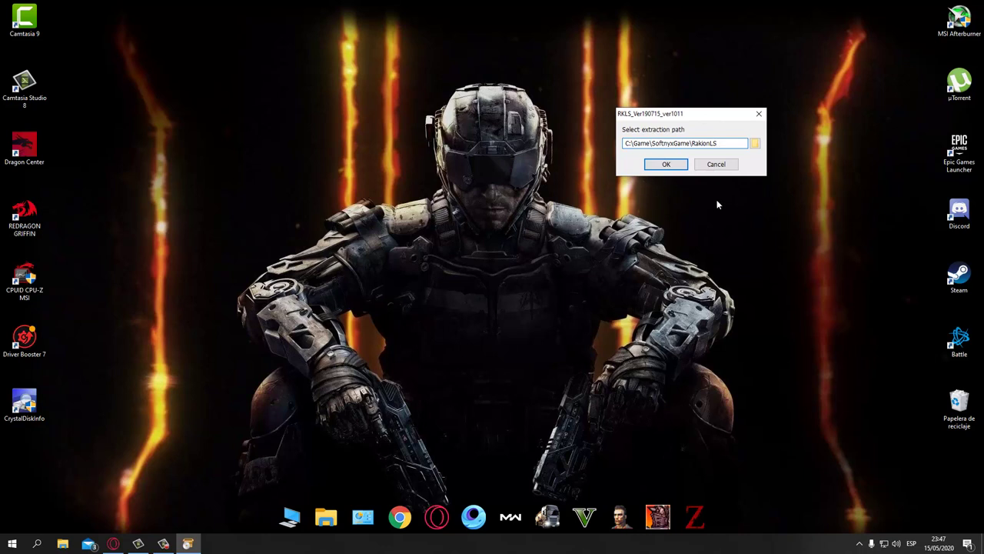
left_click_drag(701, 116, 745, 101)
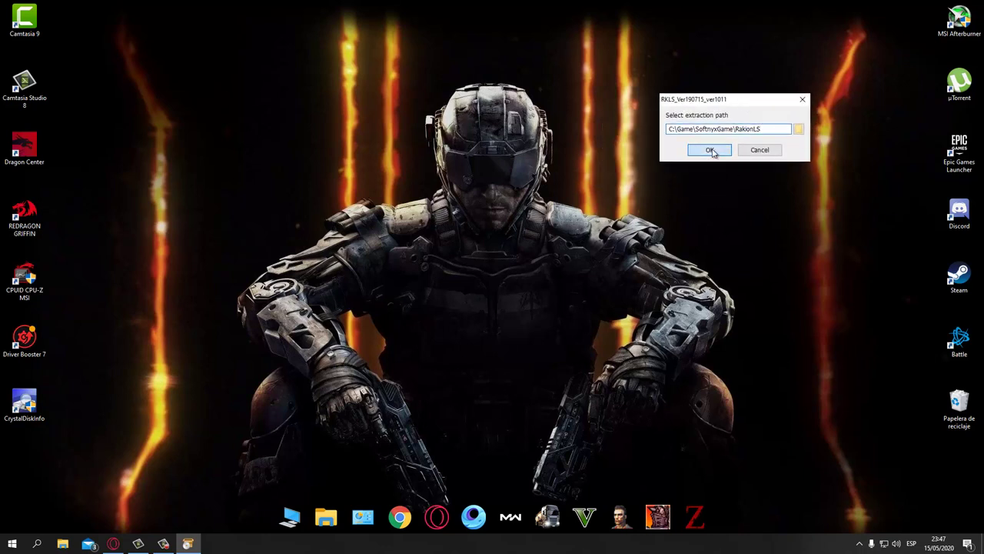
left_click(710, 150)
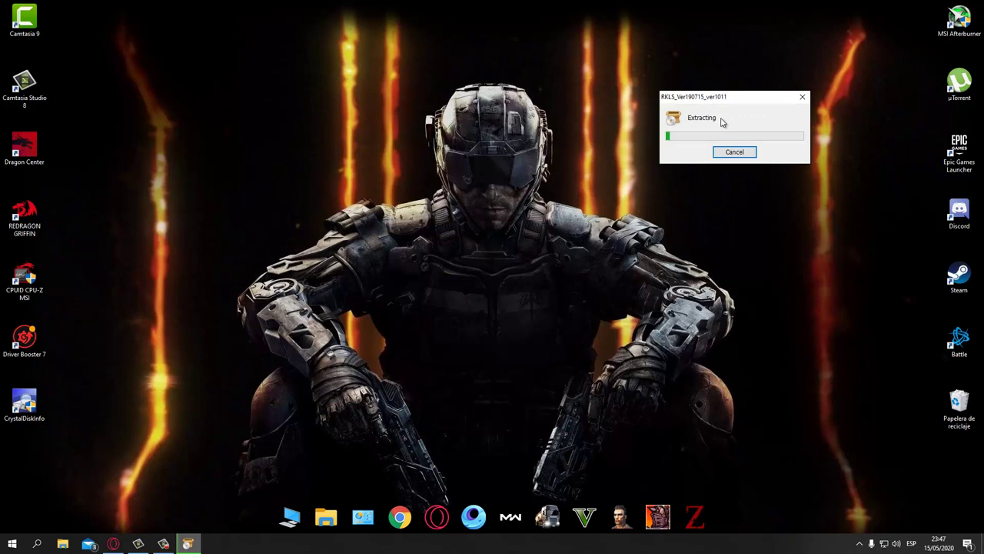
left_click_drag(727, 98, 744, 110)
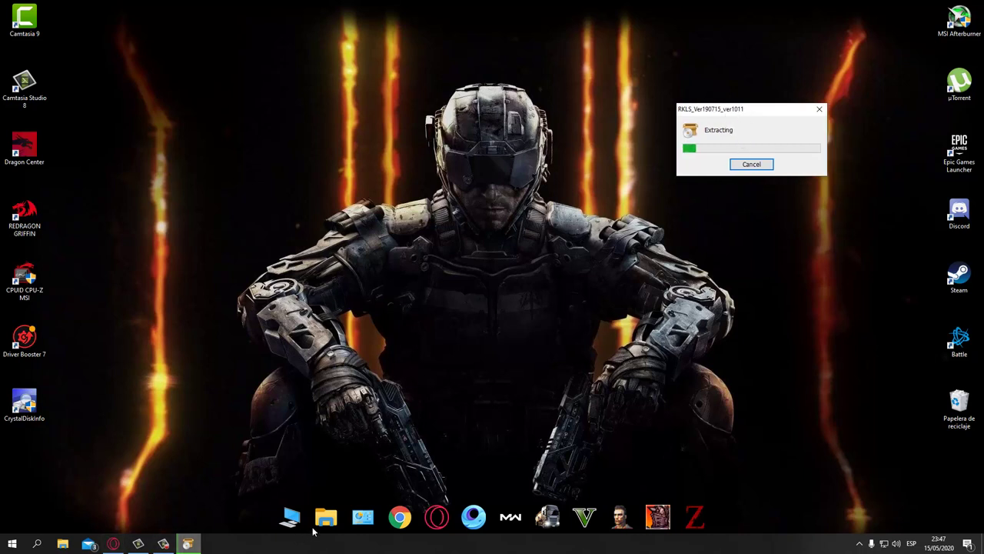
View the WinRAR commands available for RKLS_Ver190715_ver1011 in the Descargas folder, and minimize the folder window
left_click(325, 517)
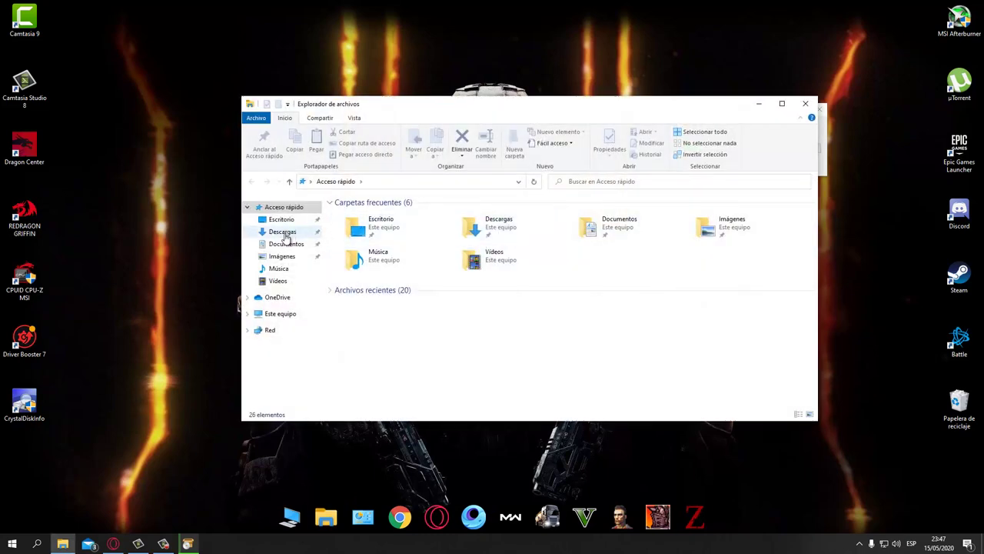
left_click(284, 233)
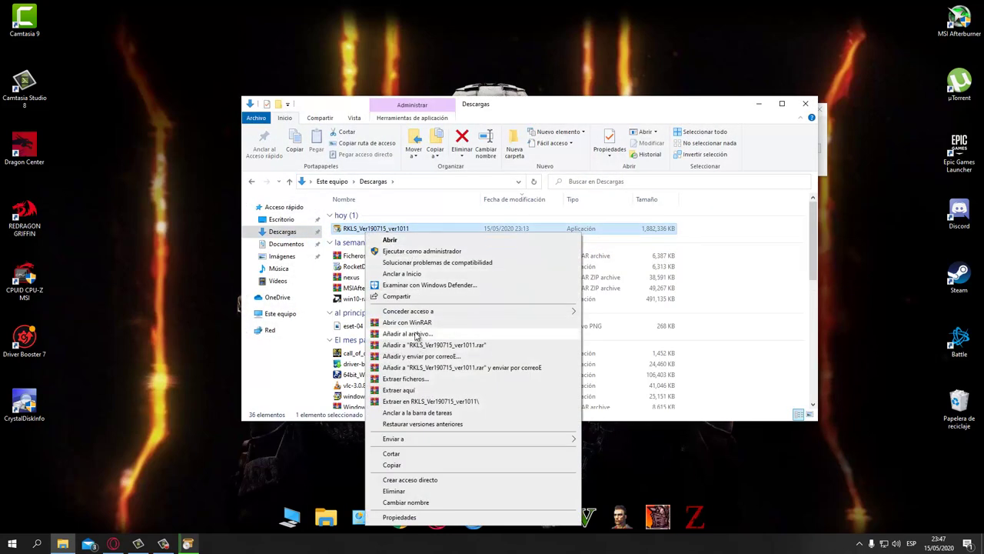
left_click(769, 208)
left_click(759, 103)
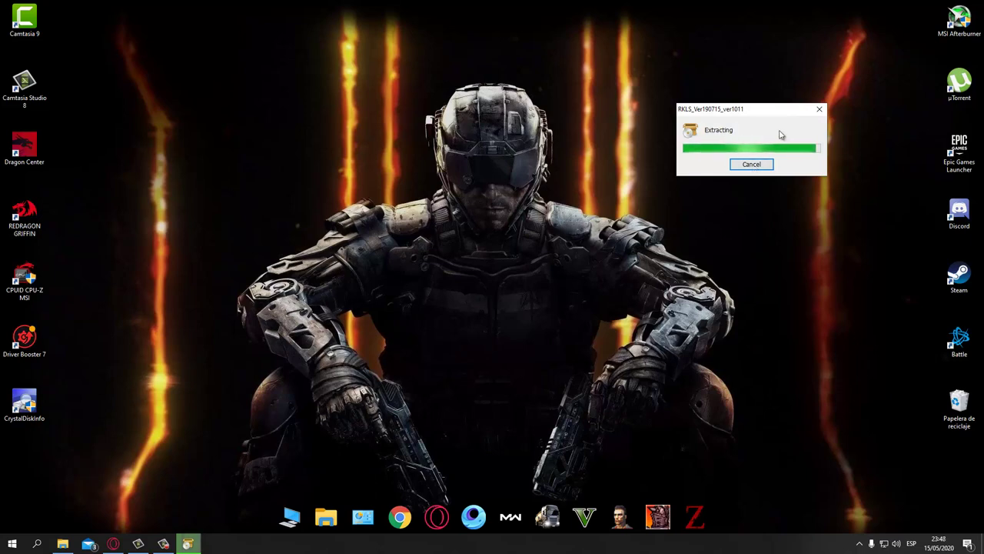
left_click_drag(769, 108, 756, 115)
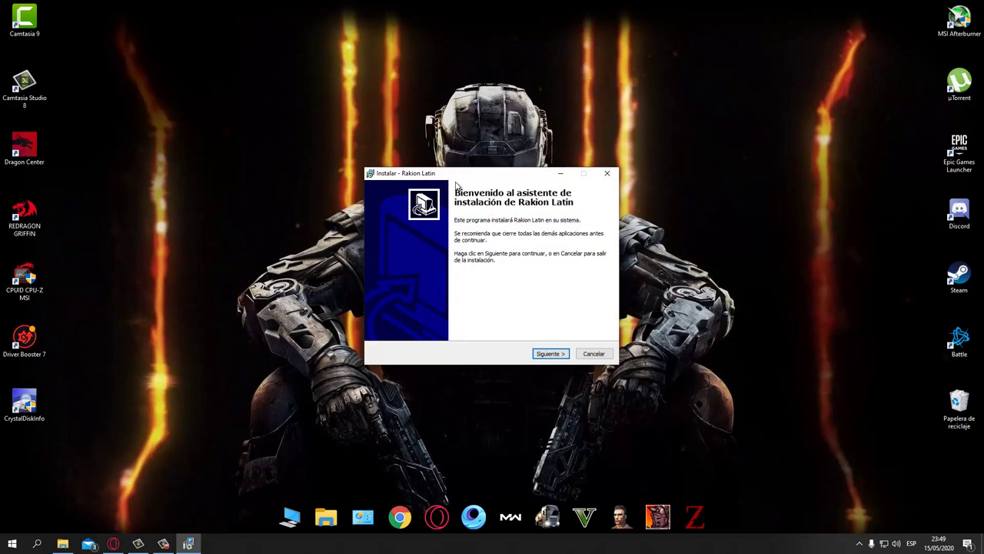
Move the Rakion Latin setup wizard aside, view WinRAR's extraction options for RKLS_Ver190715_ver1011 in Descargas, and cancel them
left_click_drag(463, 178, 558, 155)
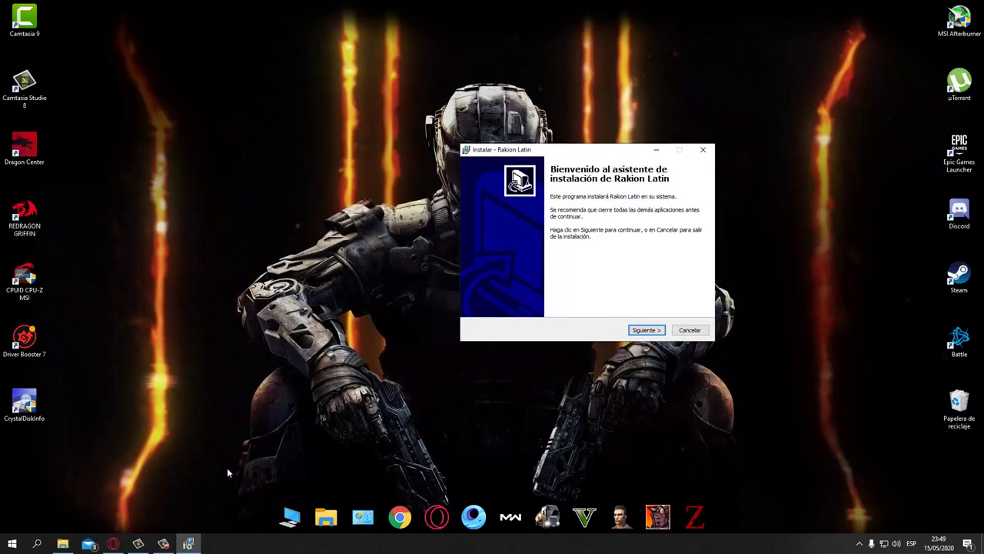
left_click(326, 514)
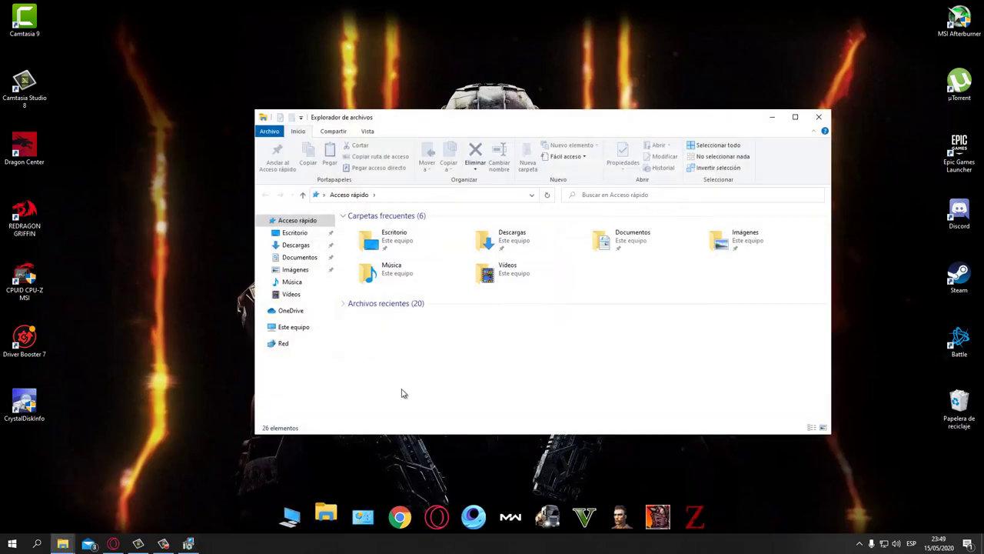
left_click(295, 245)
left_click(369, 243)
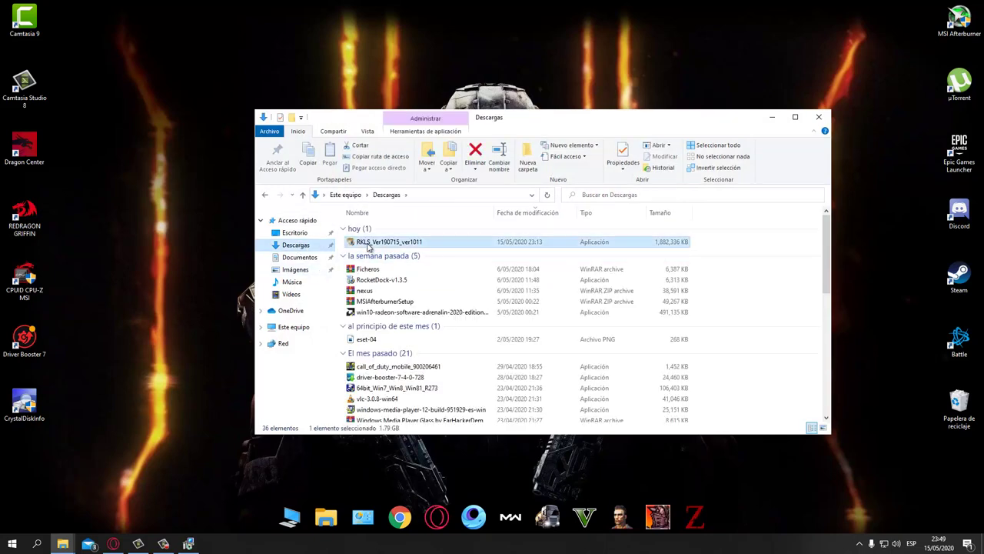
right_click(369, 244)
left_click(413, 391)
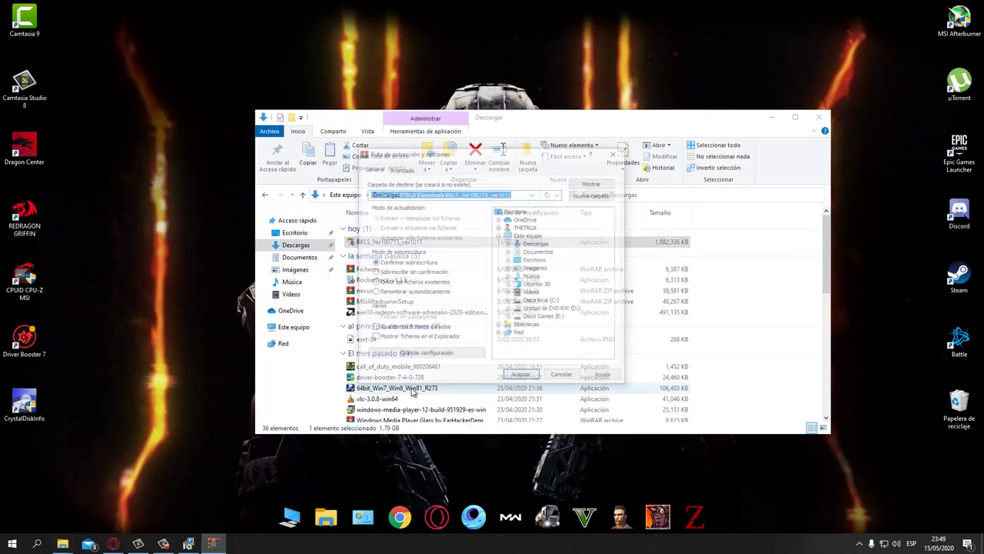
left_click(564, 377)
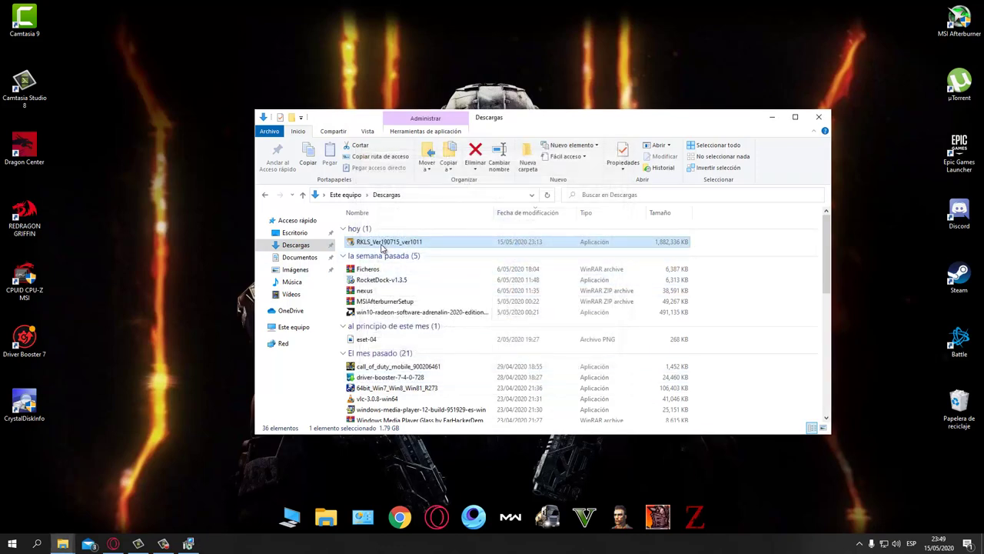
View the contents of RKLS_Ver190715_ver1011 in WinRAR with full file names, view its extraction options, and close the Descargas window
right_click(382, 242)
left_click(412, 331)
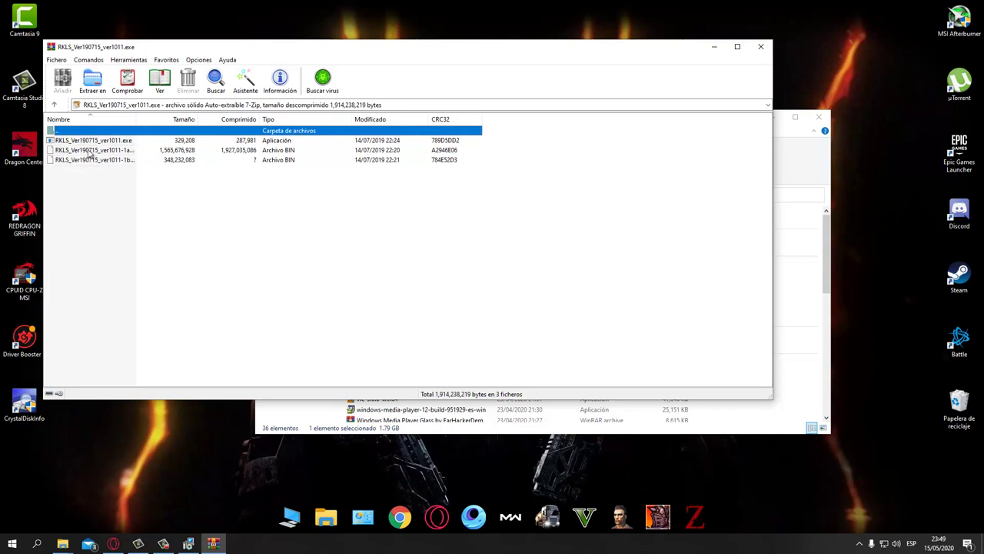
double_click(136, 119)
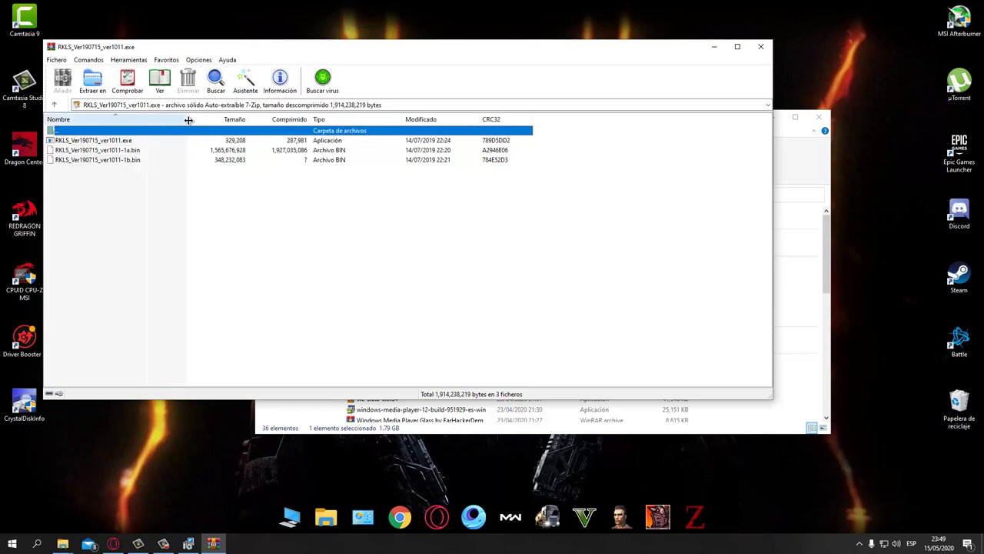
left_click(760, 46)
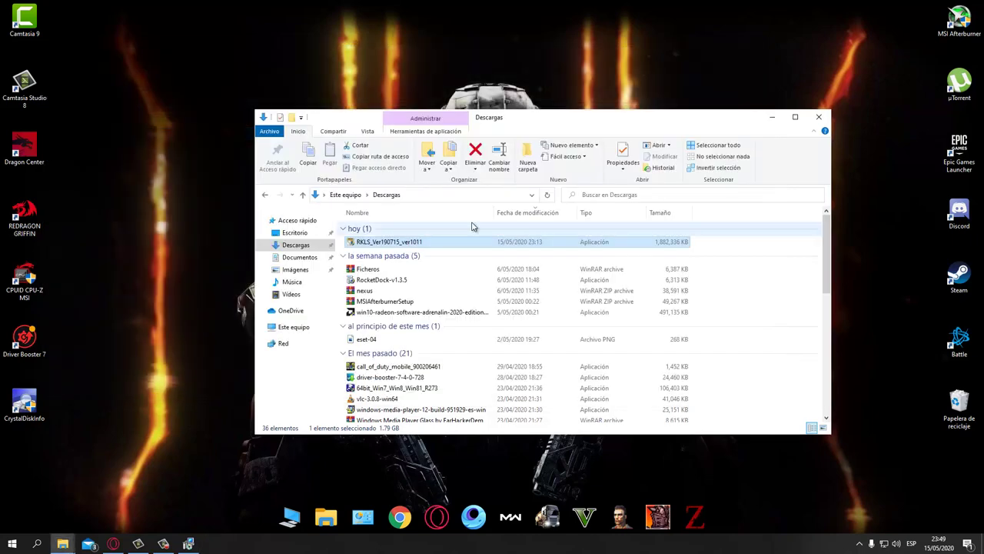
right_click(363, 241)
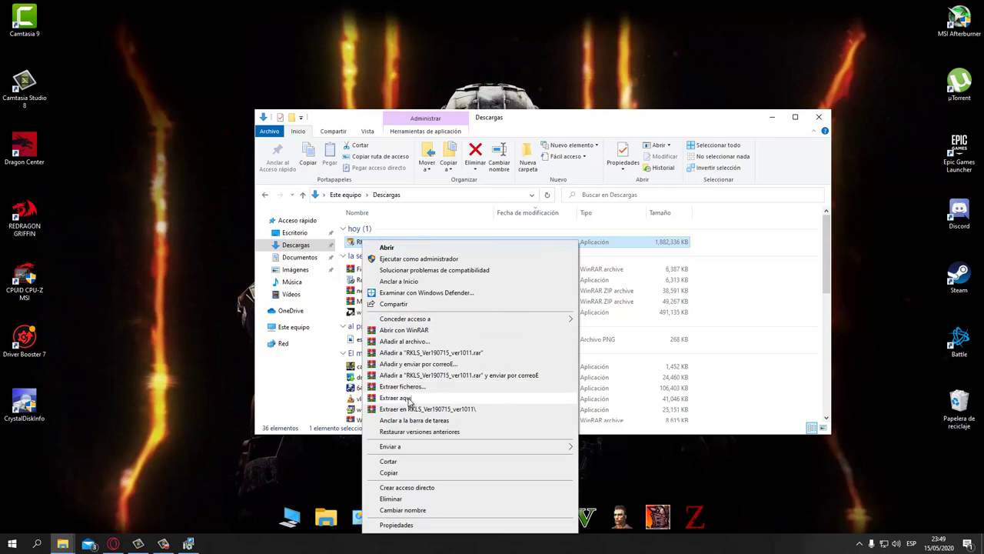
left_click(752, 218)
left_click(819, 116)
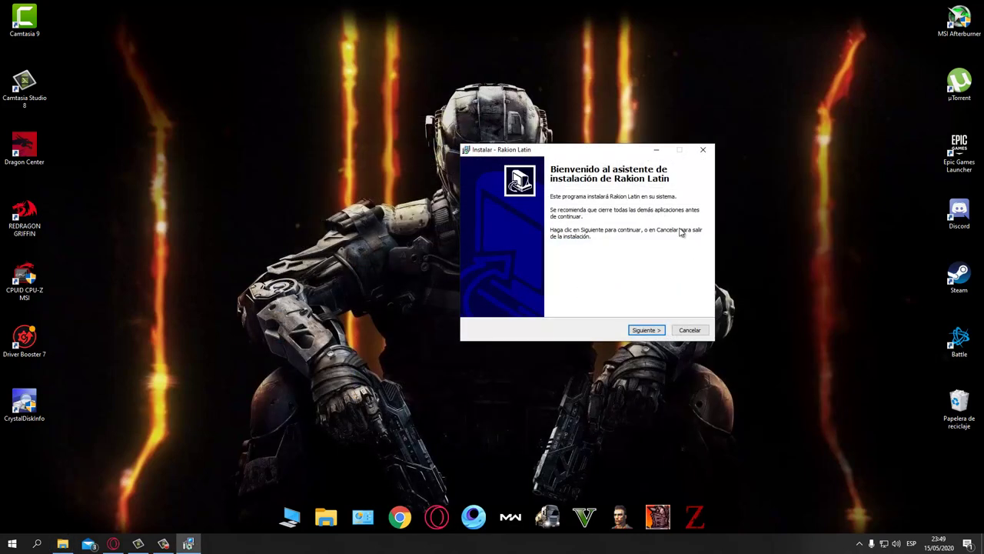
Start the Rakion Latin setup and accept C:\Game\SoftnyxGame\RakionLS as the destination folder
left_click(645, 330)
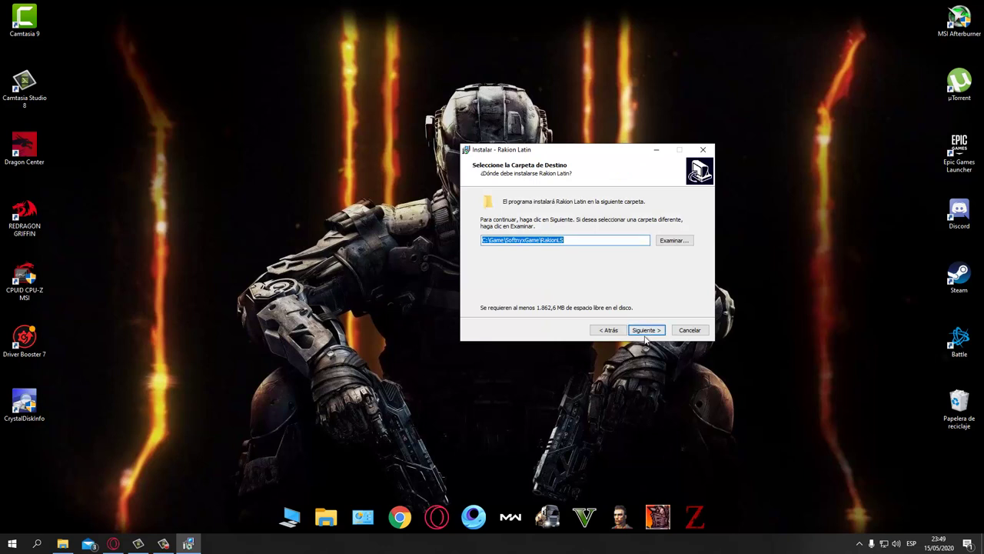
left_click(647, 332)
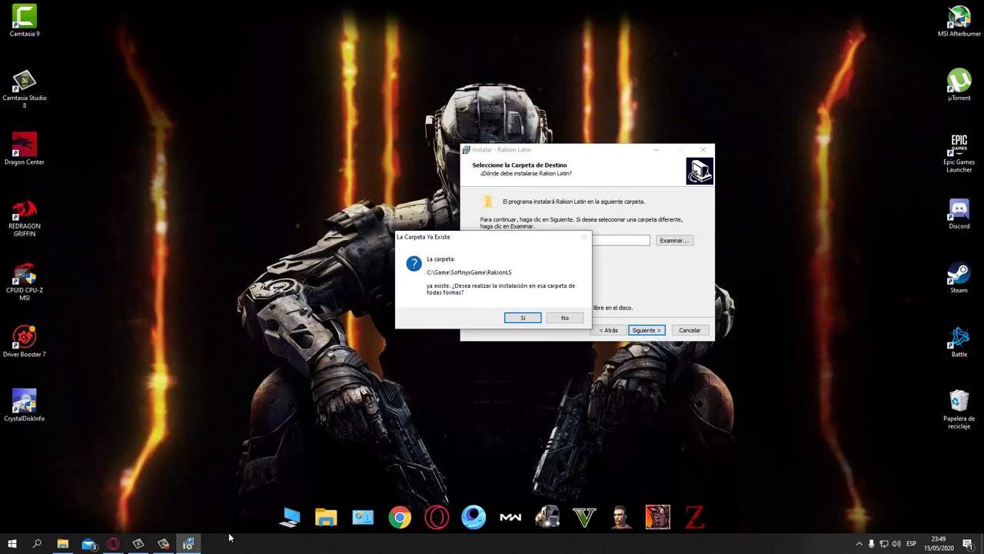
Inspect the extracted files in C:\Game\SoftnyxGame\RakionLS with File Explorer, and close its window
left_click(326, 517)
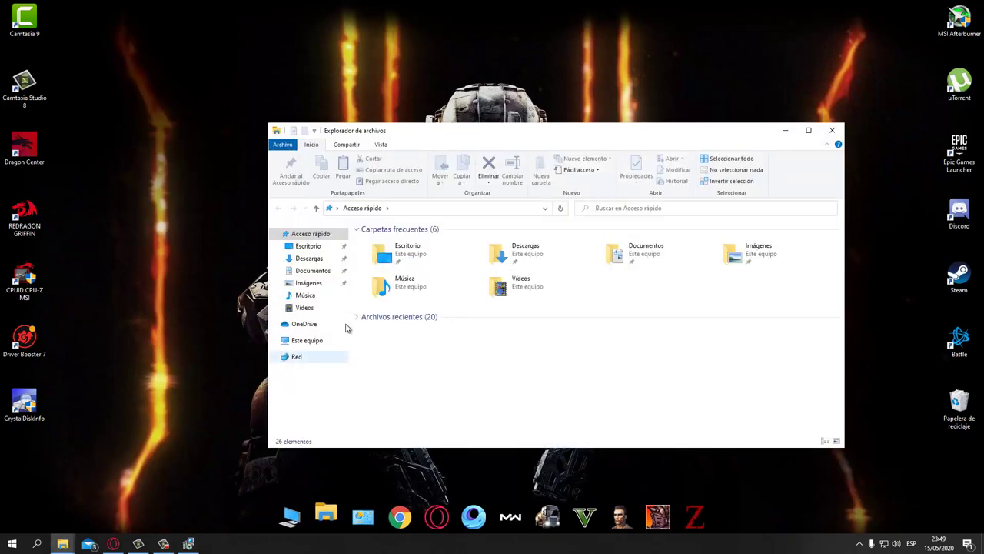
left_click(307, 339)
double_click(385, 284)
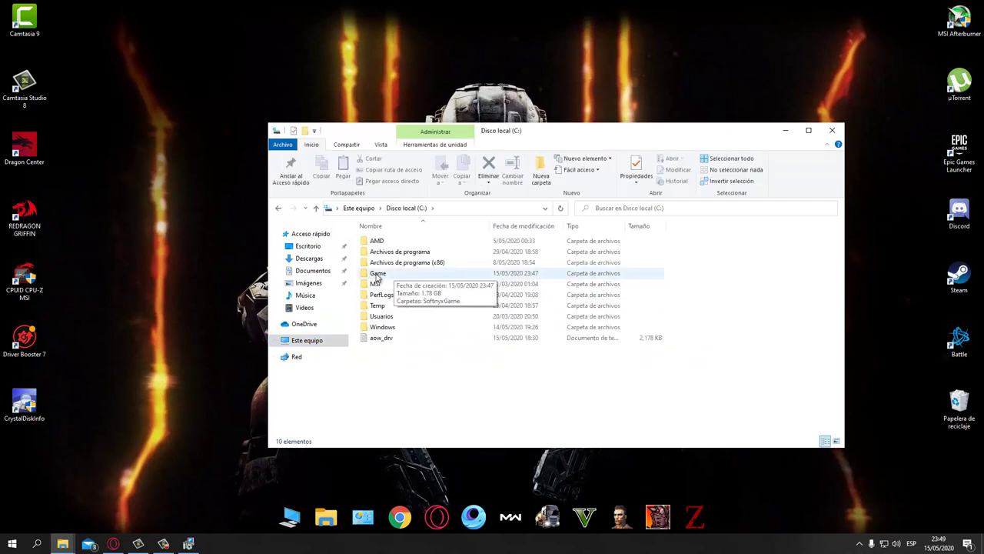
double_click(376, 275)
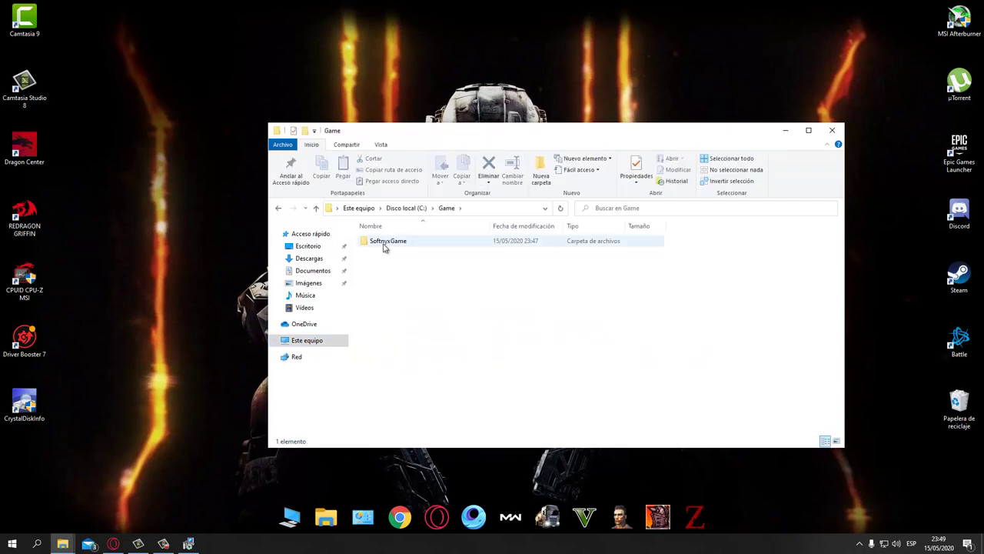
double_click(384, 243)
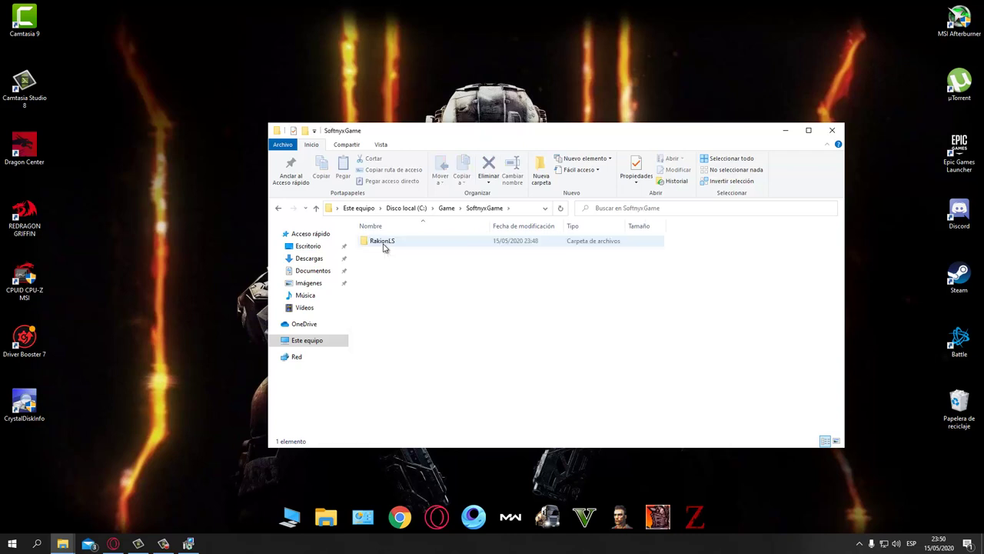
double_click(385, 243)
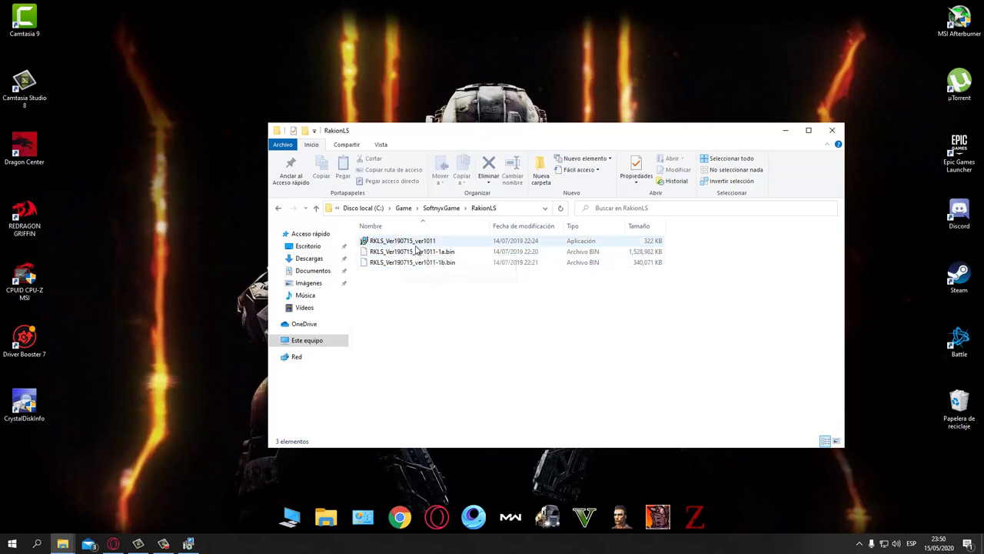
left_click(832, 133)
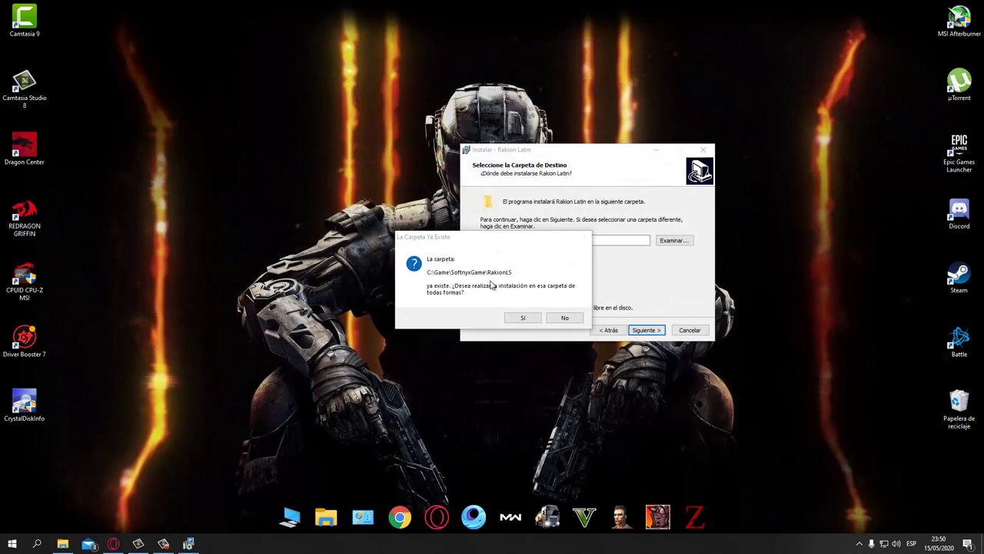
Agree to use the existing RakionLS folder, install Rakion Latin there, and finish the setup wizard
left_click(524, 318)
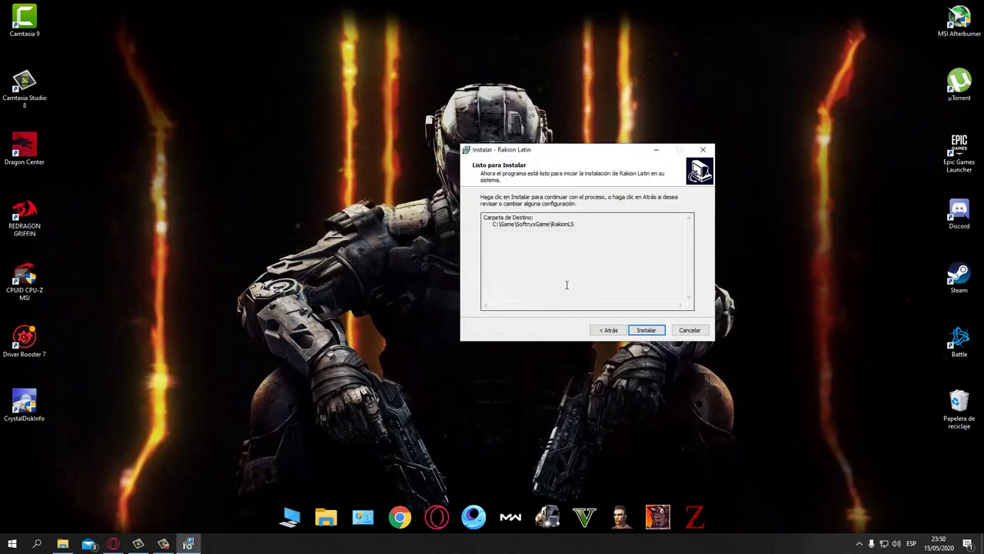
left_click(647, 330)
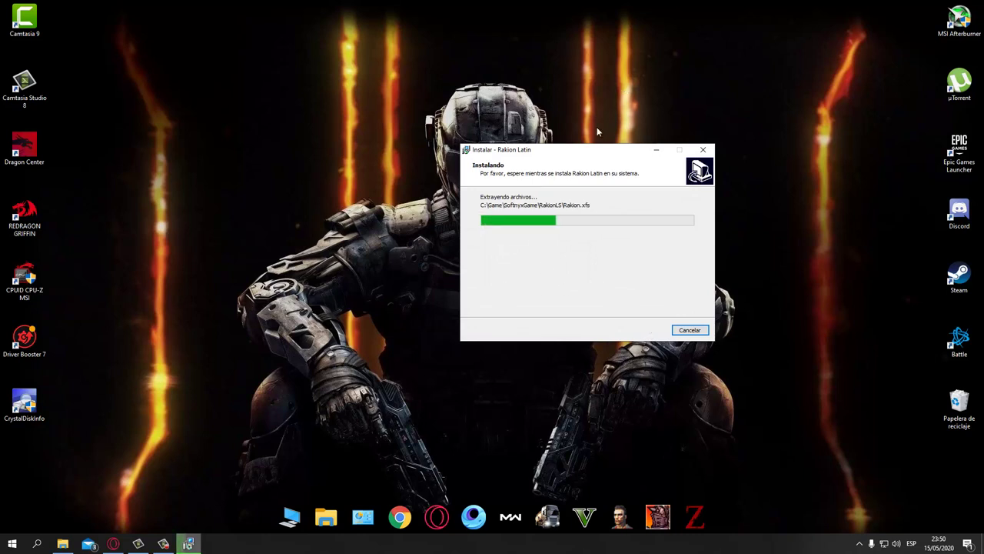
left_click_drag(565, 158, 179, 33)
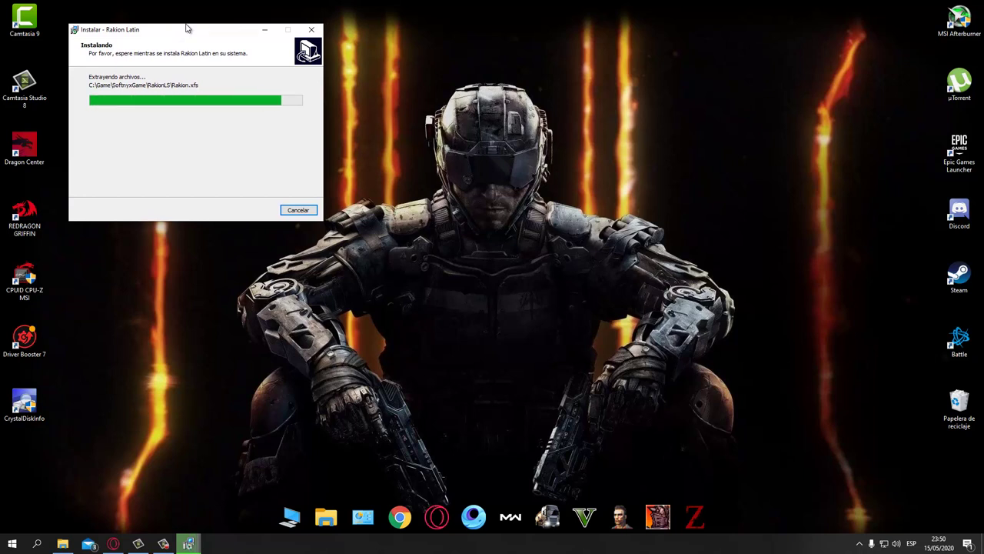
left_click_drag(187, 28, 463, 276)
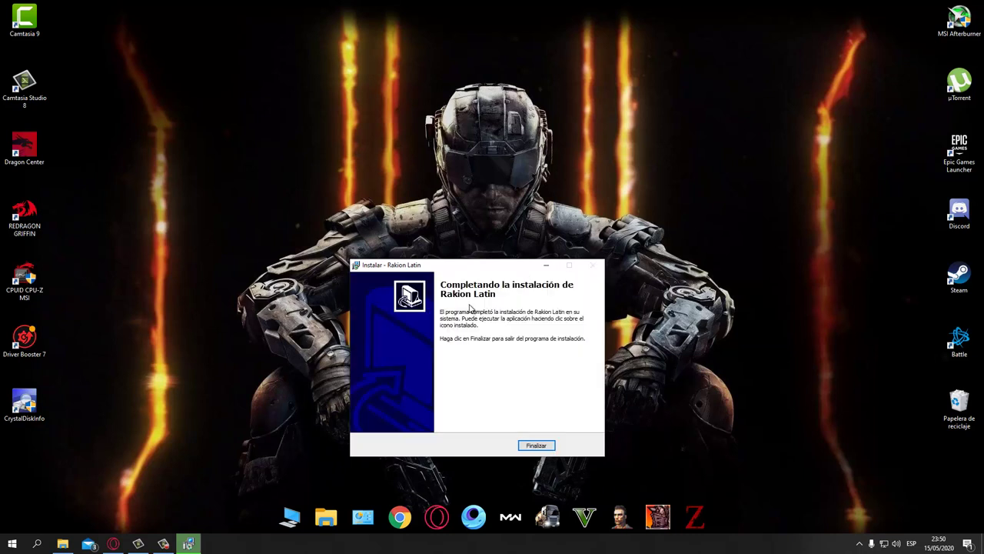
left_click(536, 446)
Move the Rakion shortcut to the lower middle of the desktop, and launch the game from it, acknowledging the launcher's notice
left_click_drag(23, 465, 517, 409)
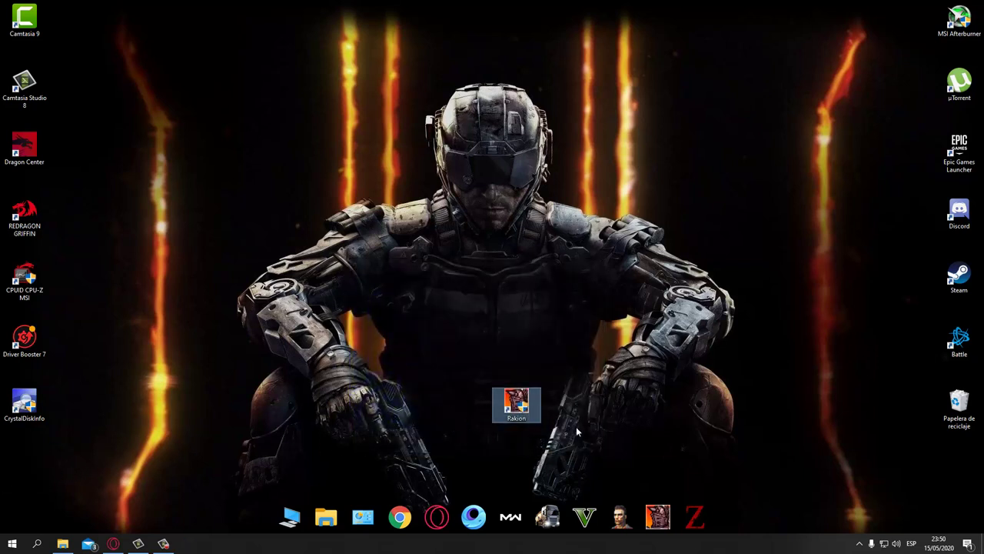
double_click(513, 400)
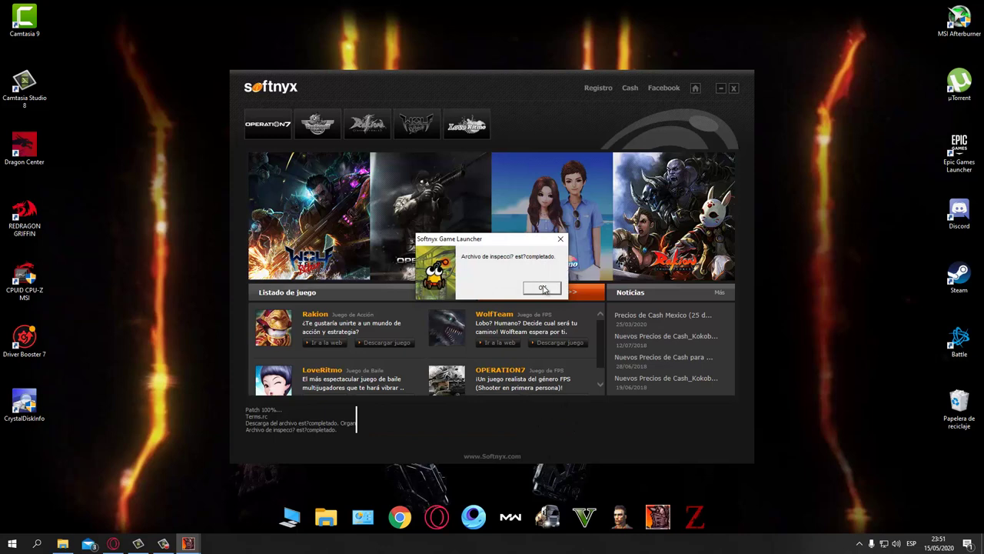
left_click(543, 289)
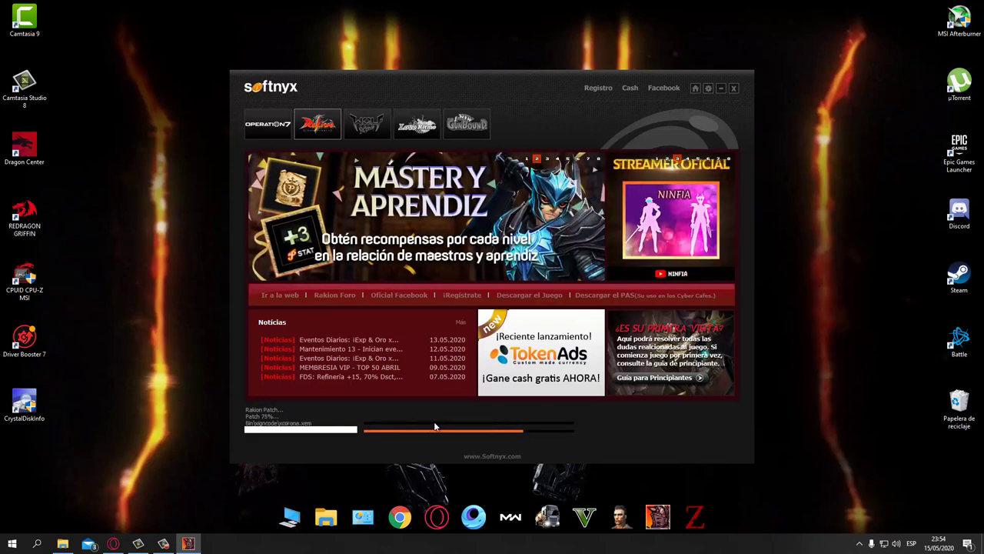
Activate the Softnyx account name field for sign-in, and move the launcher window lower on the desktop
left_click(650, 424)
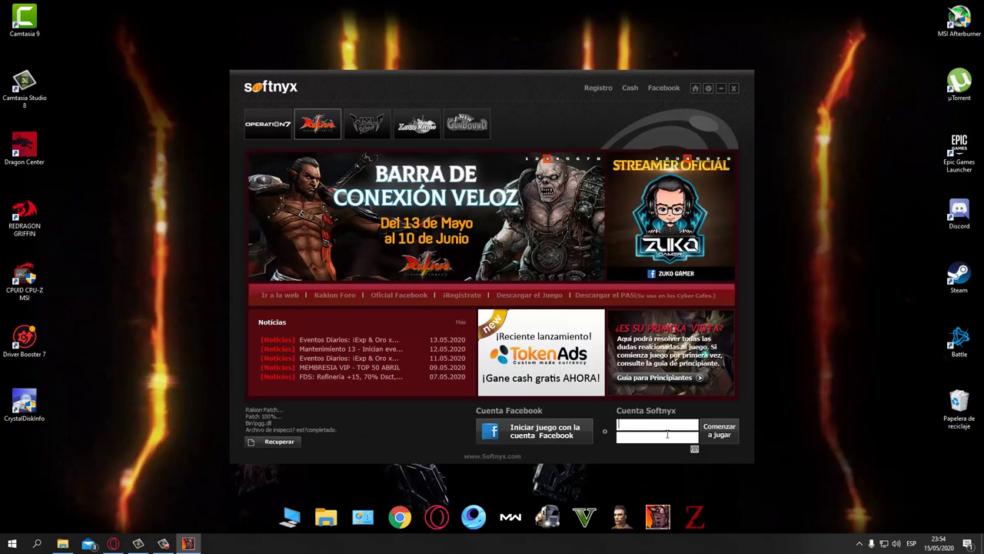
left_click_drag(597, 114, 602, 270)
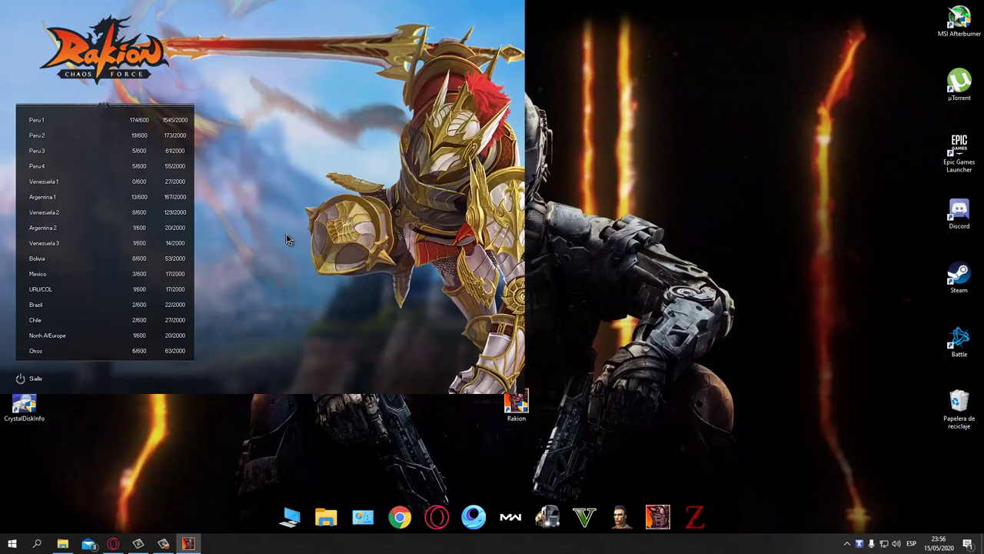
Join the Peru 1 server and dismiss the event, Premium Pack C, expired-item and kill-ranking windows
left_click(61, 127)
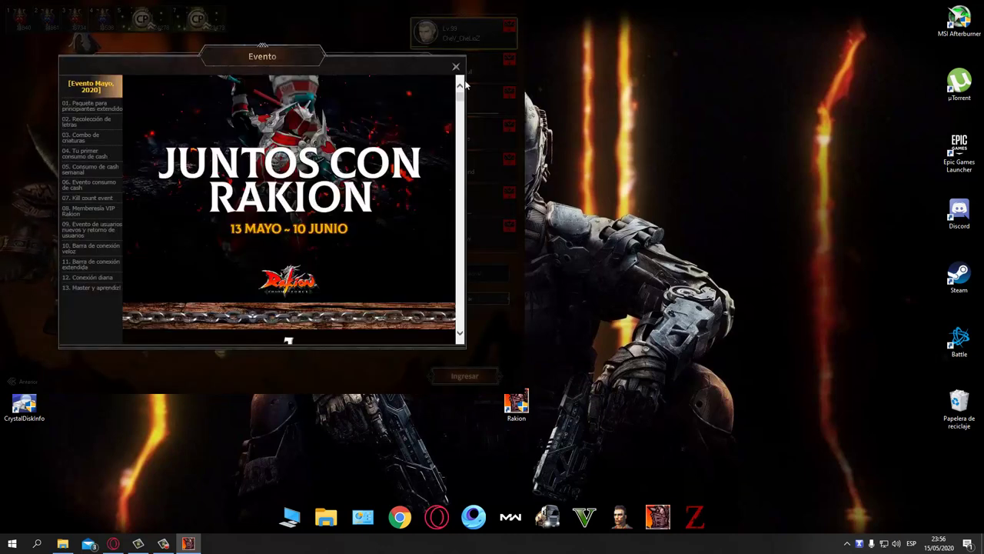
left_click(456, 67)
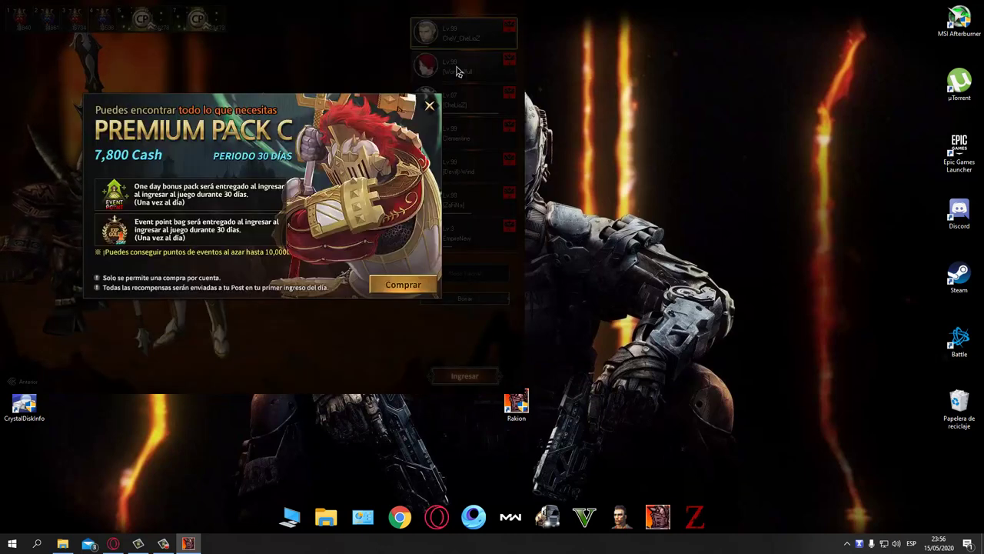
left_click(429, 106)
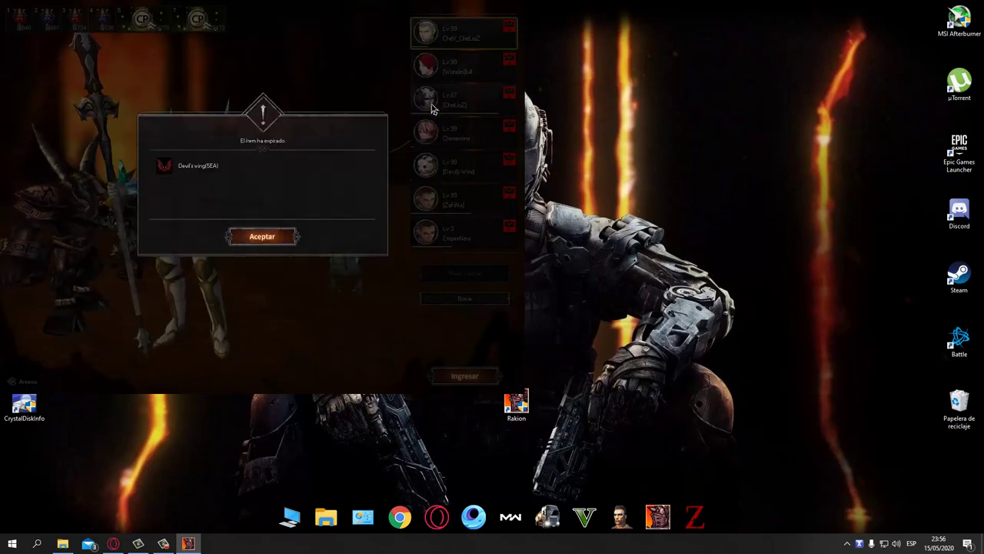
left_click(262, 237)
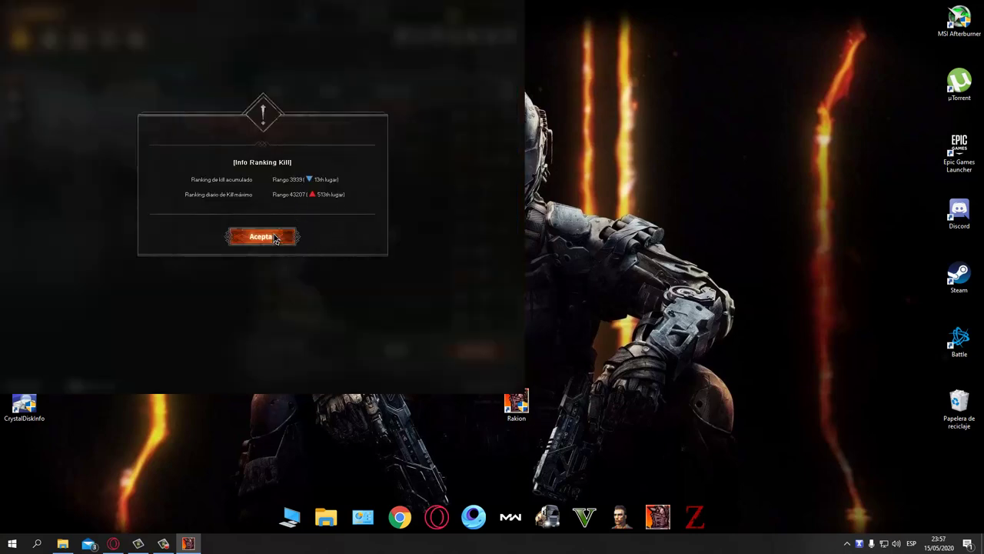
left_click(273, 237)
Set the game's background music volume to 0% and the resolution to 1280 x 960 32bpp, and apply the changes
left_click(509, 36)
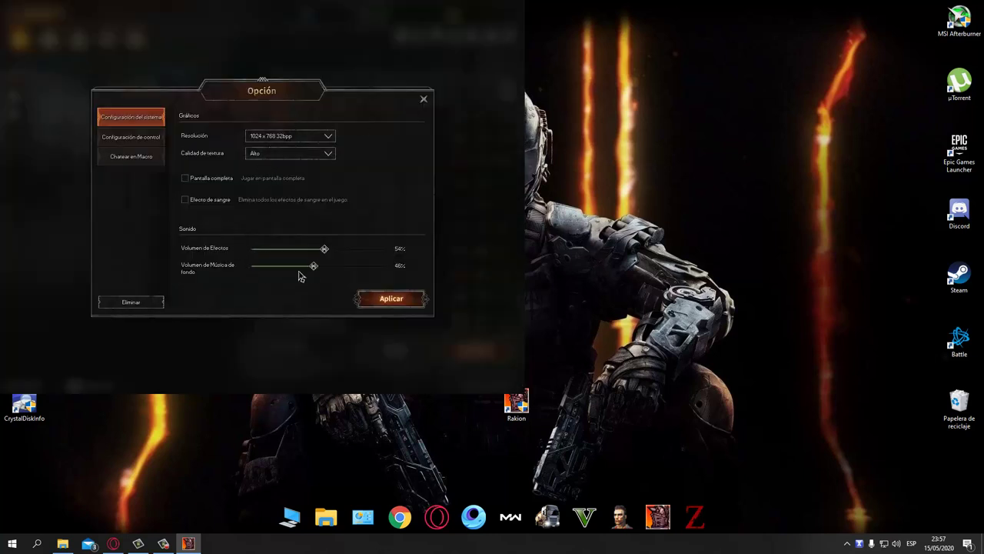
left_click_drag(314, 266, 249, 266)
left_click(277, 136)
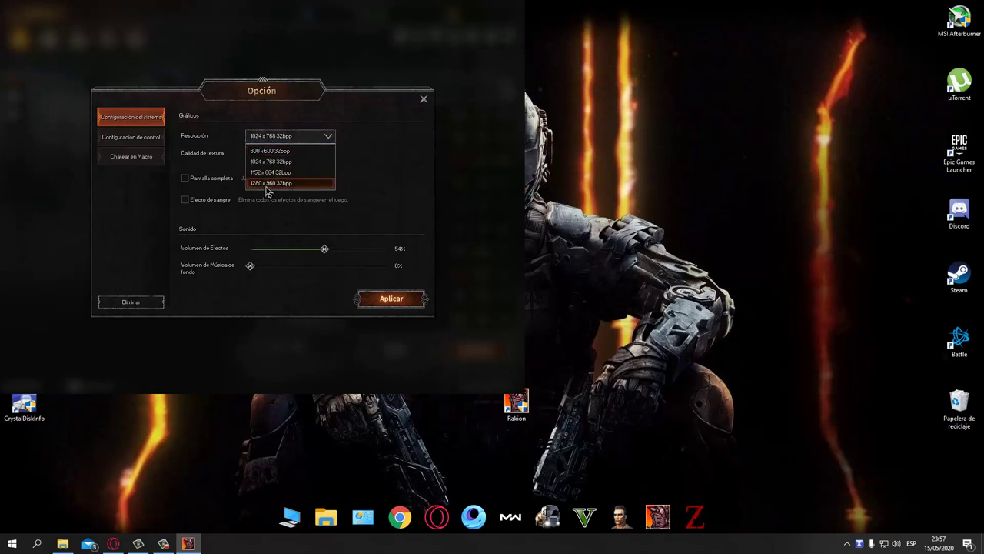
left_click(266, 184)
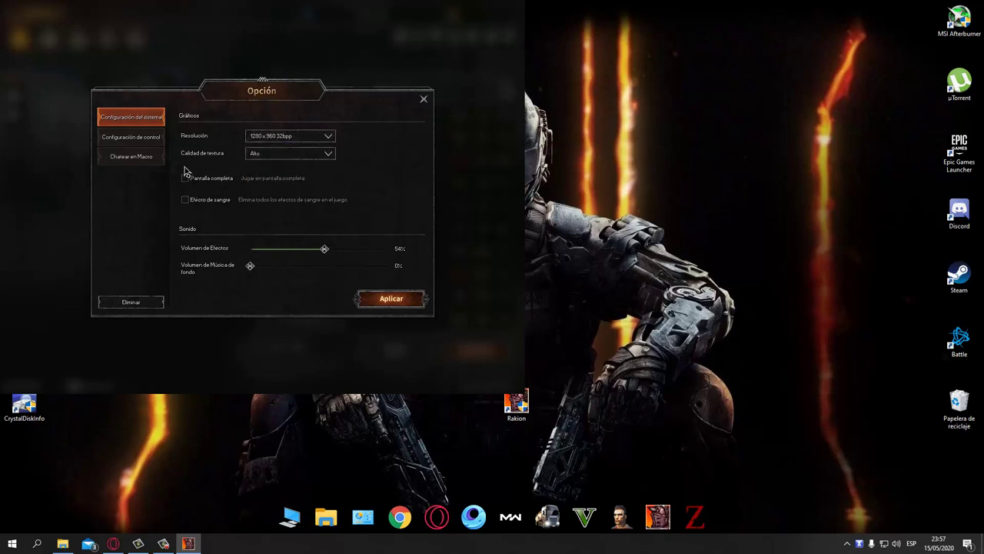
left_click(377, 305)
left_click(235, 246)
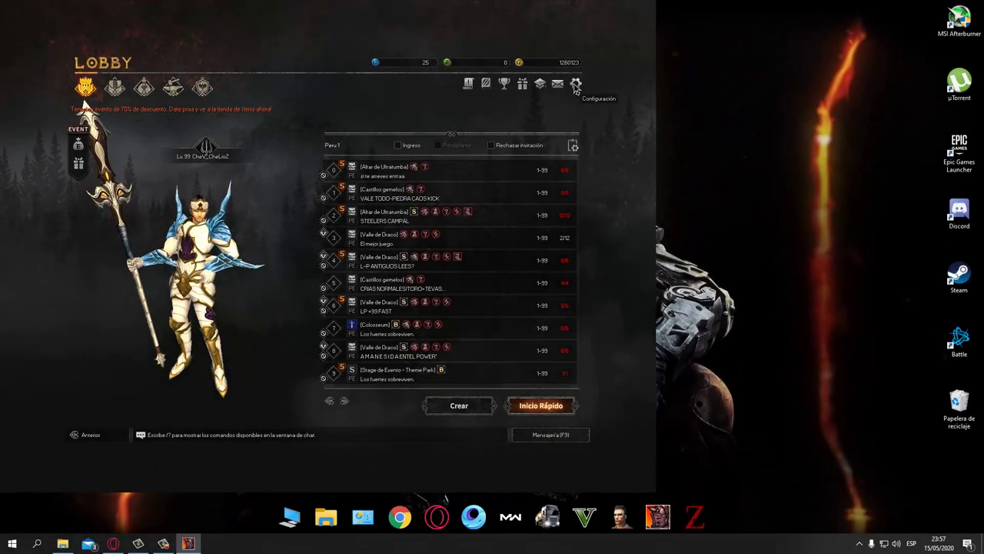
Check the available resolutions in the game options, lower the effects volume, and apply the change
left_click(577, 88)
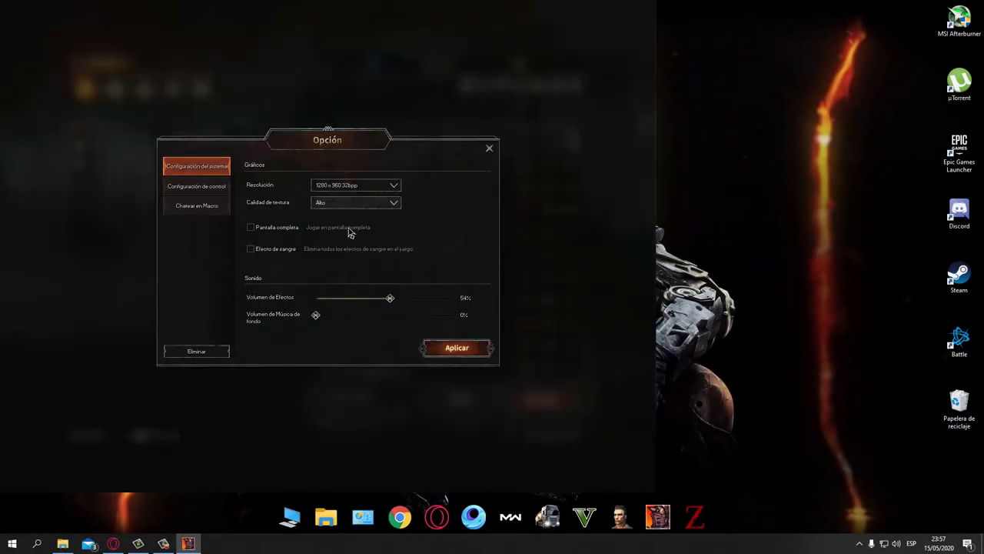
left_click(350, 187)
left_click(348, 233)
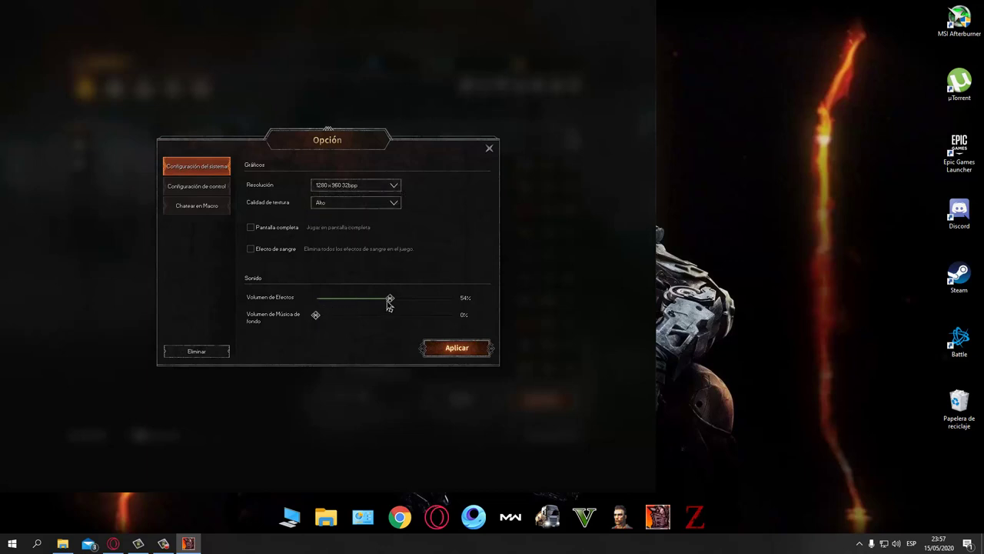
left_click_drag(388, 300, 367, 300)
left_click(452, 348)
left_click(286, 290)
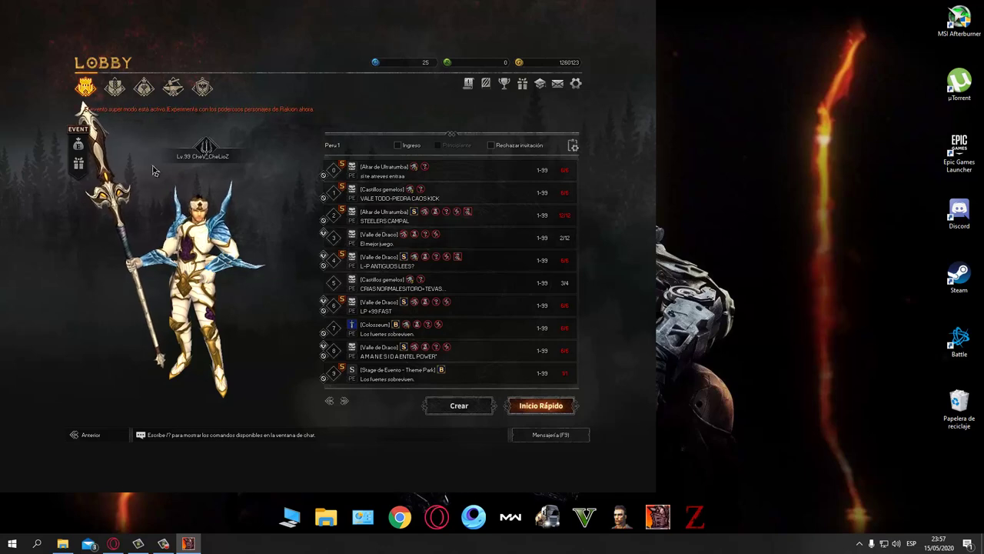
View the Event Shop from the lobby, return to the lobby, and open the Evento window with the May 2020 events
left_click(80, 145)
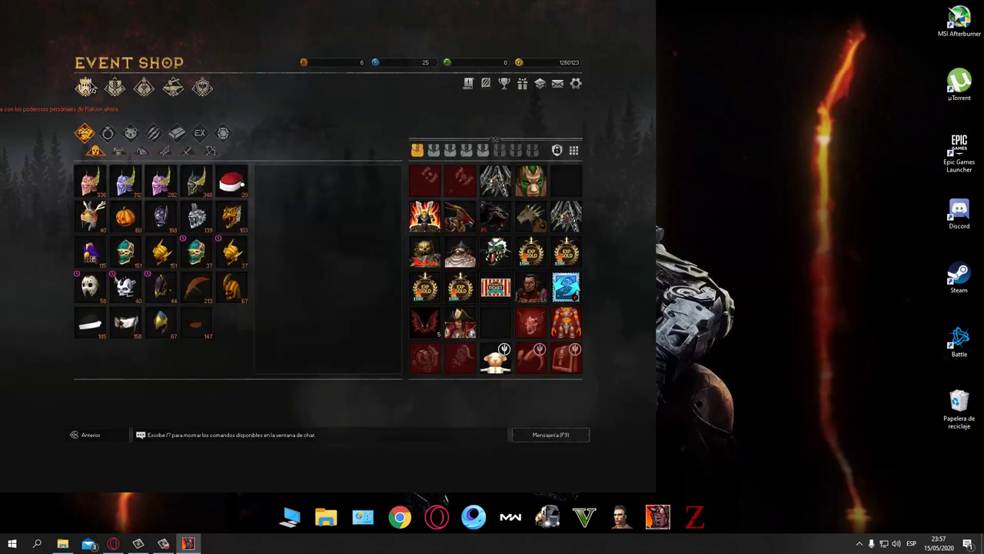
left_click(87, 86)
left_click(83, 161)
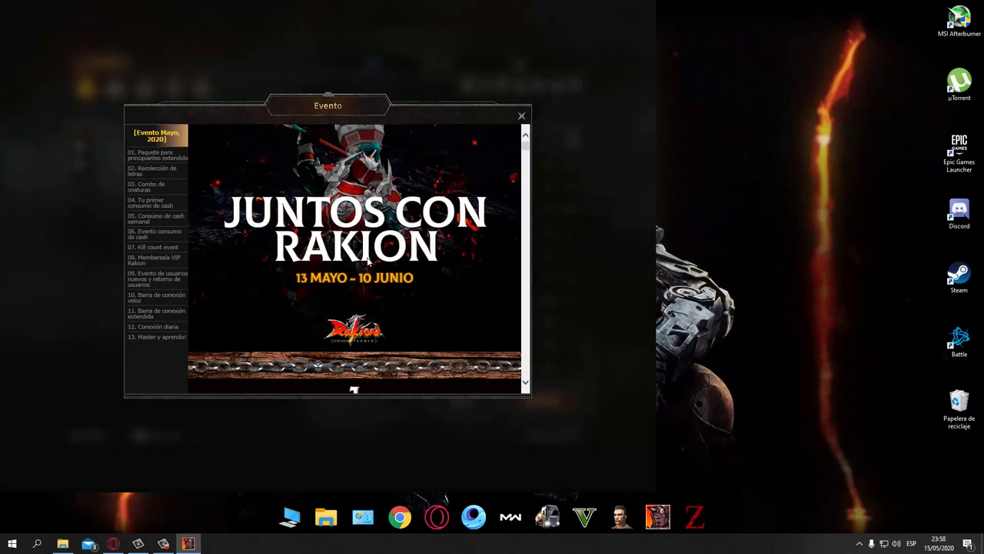
Read through the May 2020 event details, from the extended beginner package and its level rewards to the Kill Count Event rewards
scroll(391, 293, "down", 10)
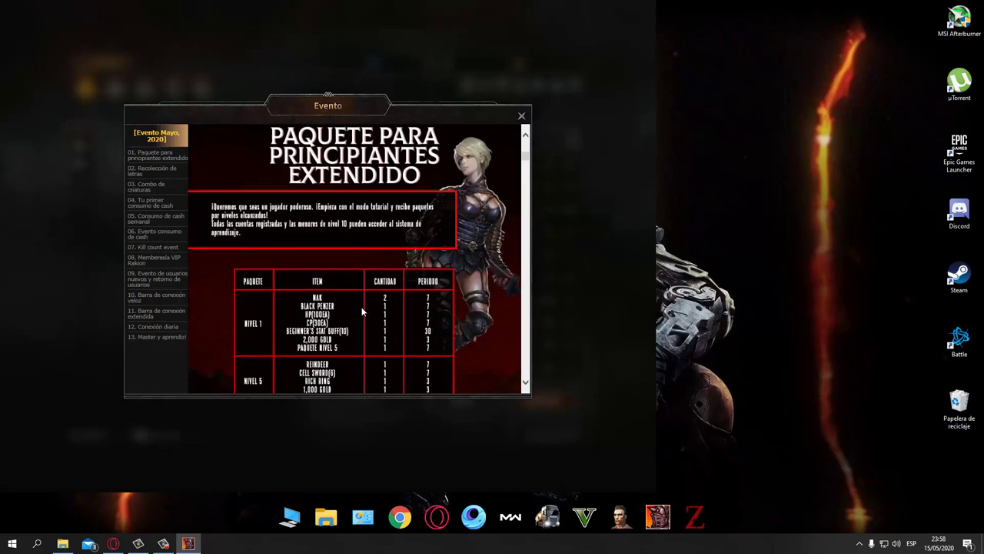
scroll(375, 286, "down", 10)
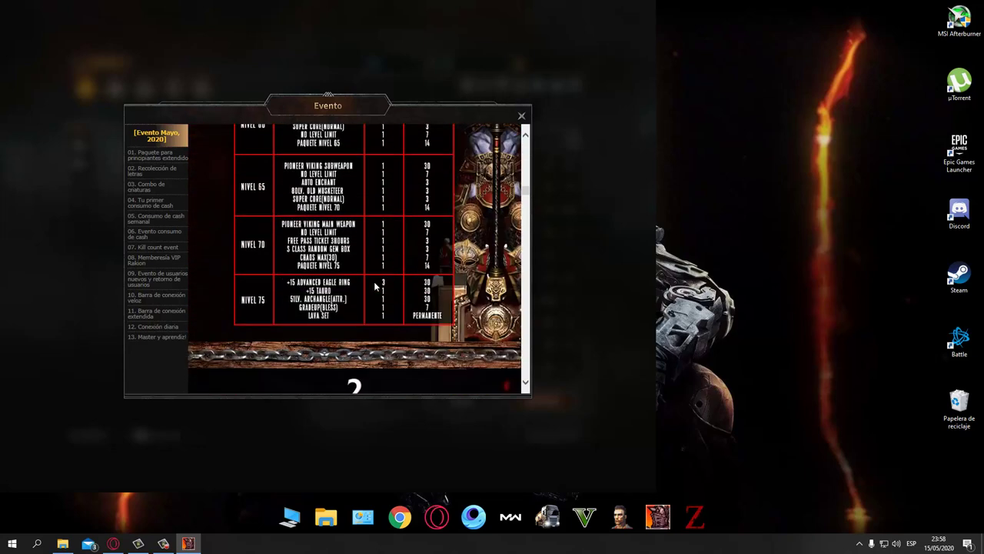
scroll(375, 286, "up", 2)
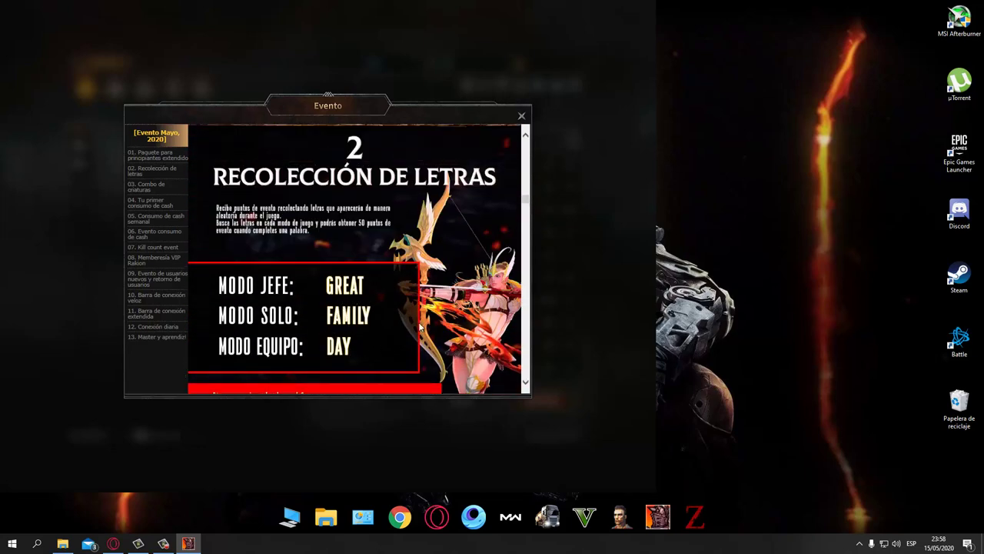
scroll(434, 312, "down", 5)
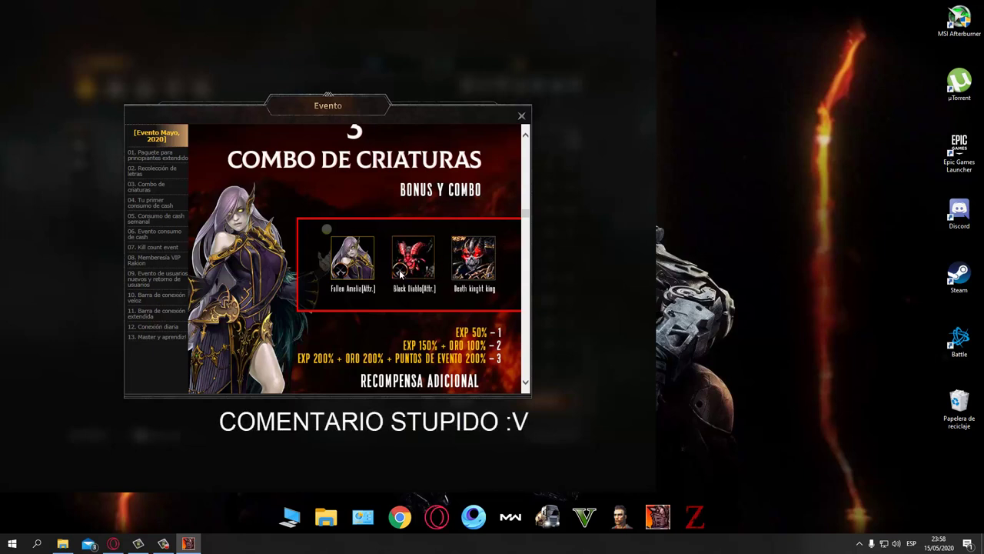
scroll(392, 273, "down", 5)
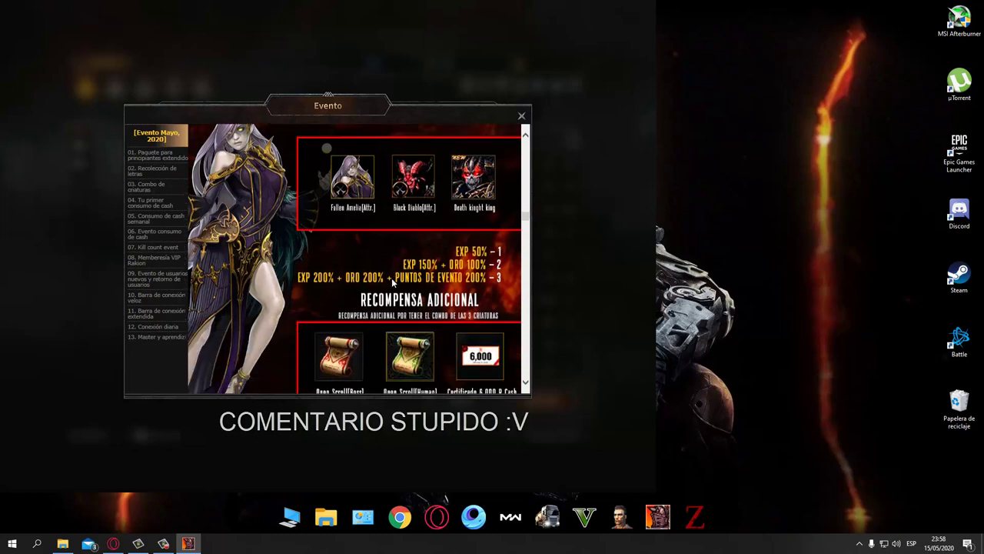
scroll(431, 276, "down", 1)
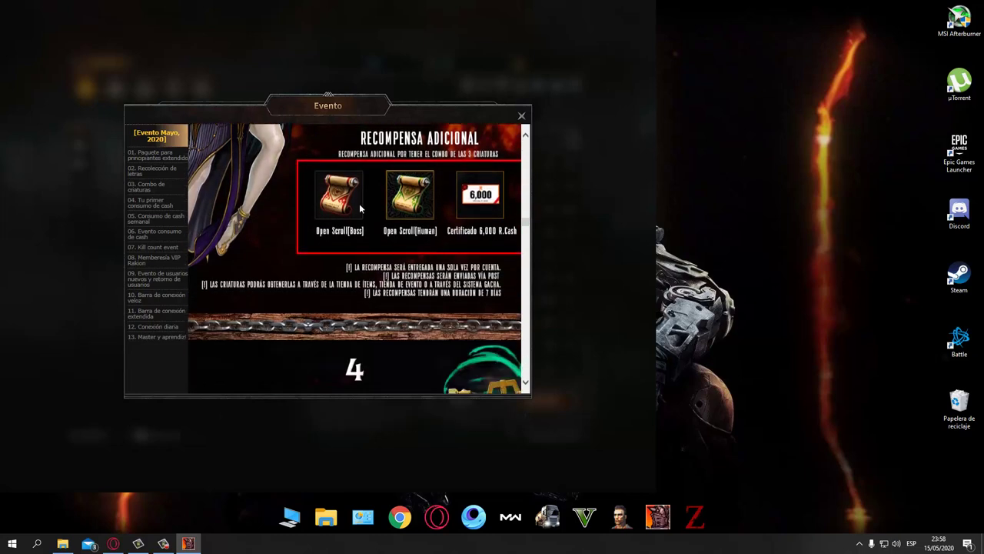
scroll(455, 202, "down", 6)
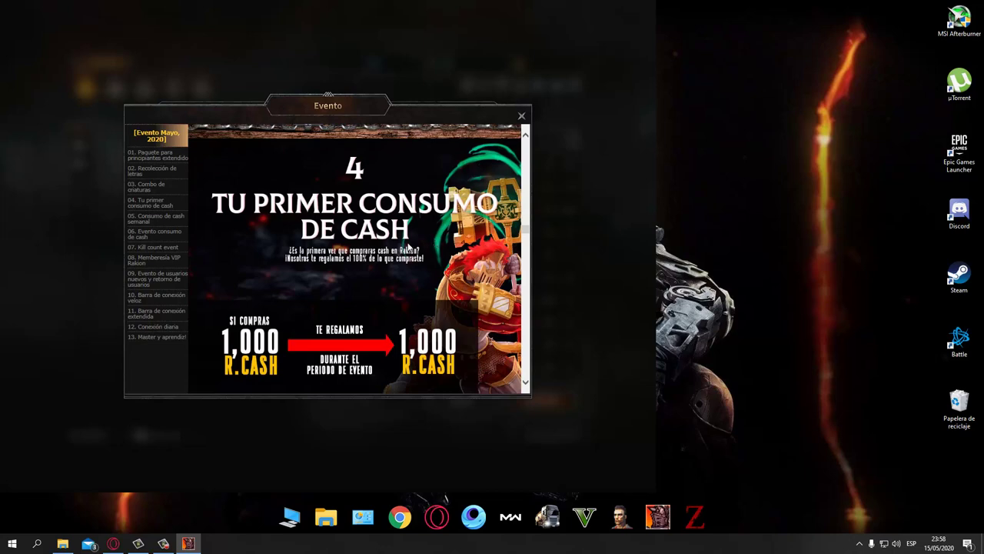
scroll(424, 250, "down", 4)
scroll(425, 250, "down", 15)
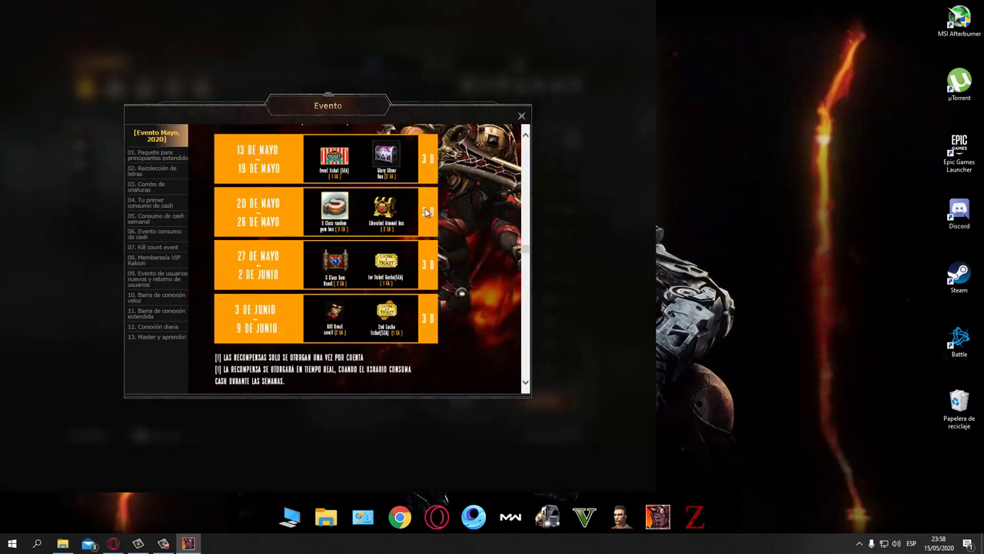
scroll(377, 233, "down", 8)
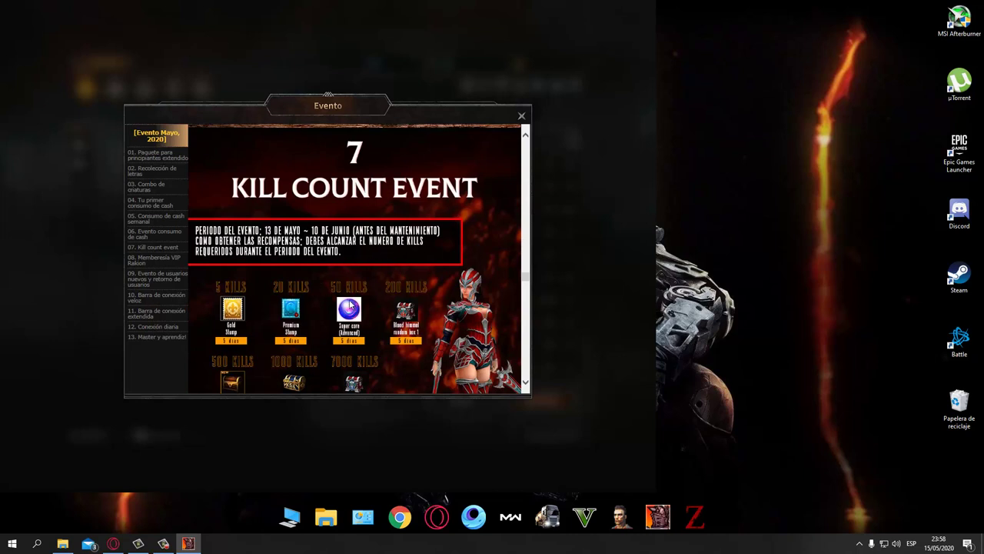
scroll(367, 252, "down", 1)
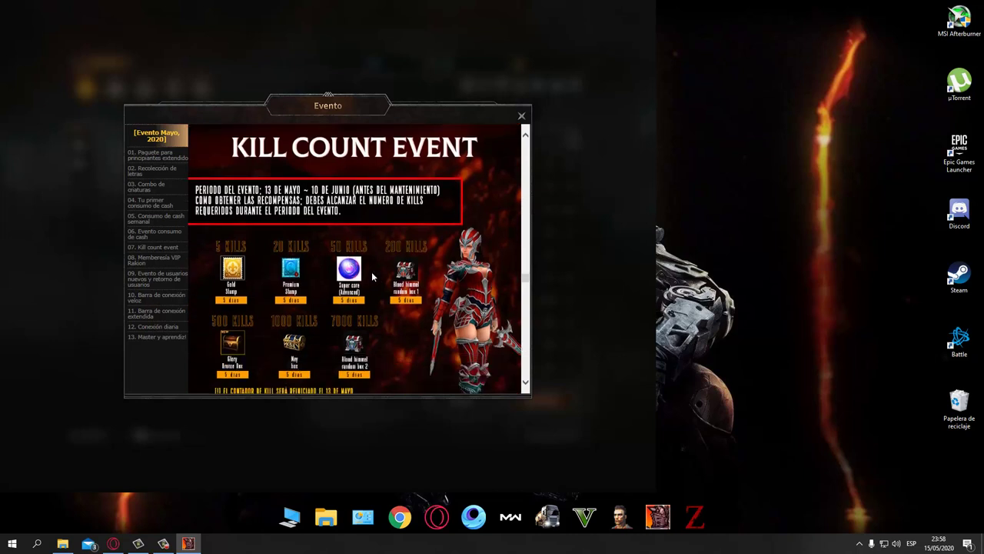